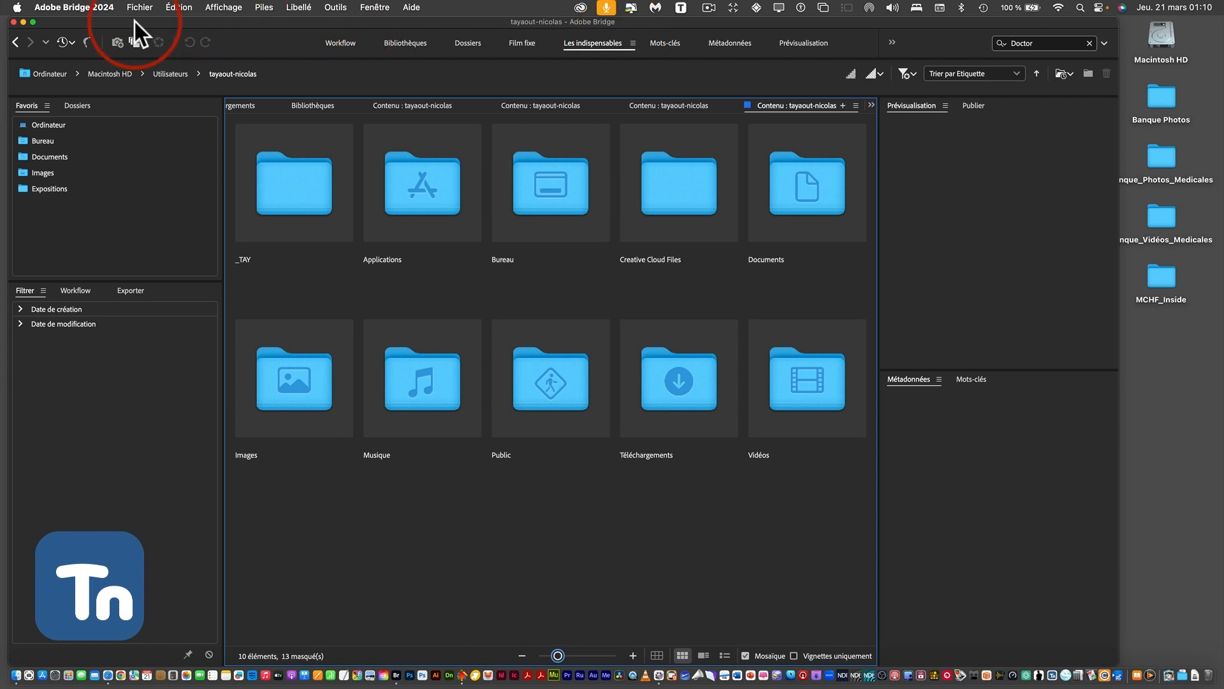
Open the Camera Raw preferences and choose Vertical as the filmstrip orientation in the general settings.
left_click(178, 7)
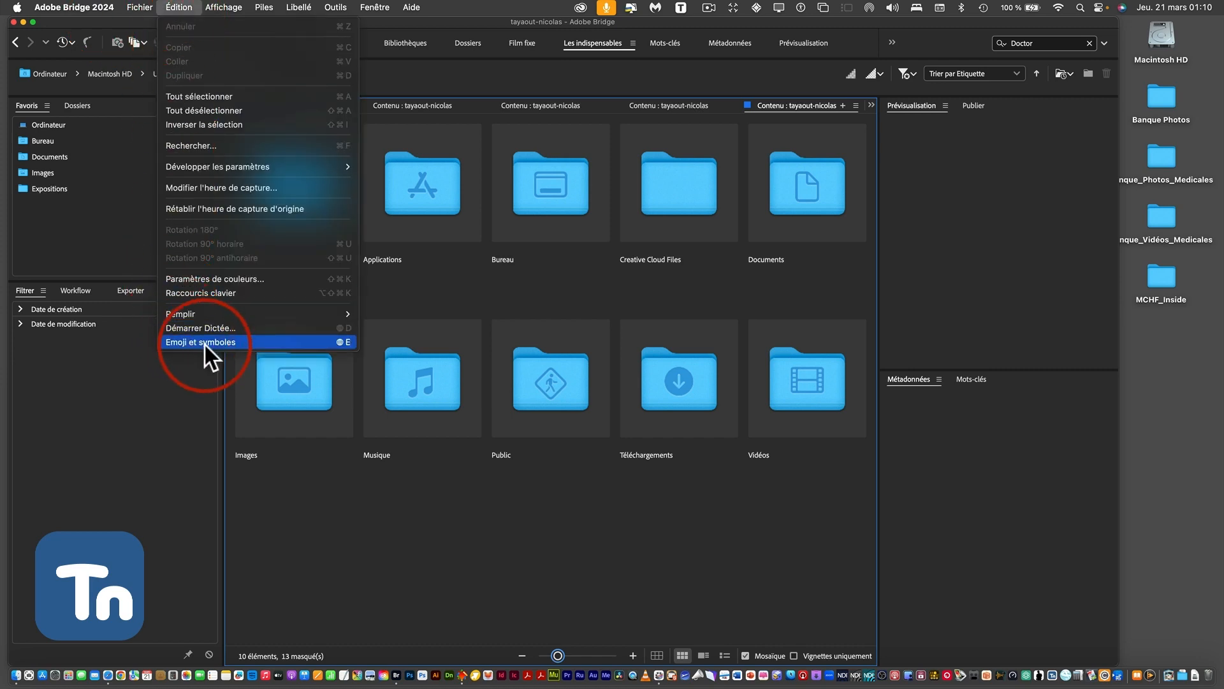
mouse_move(196, 317)
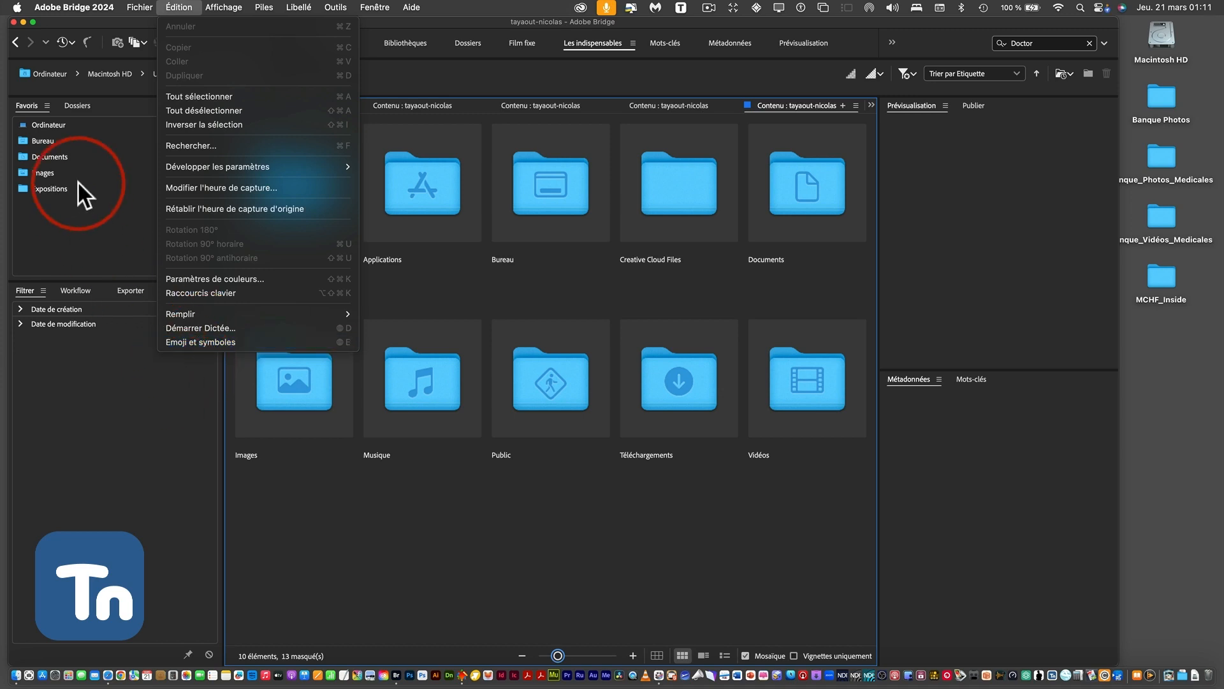
mouse_move(82, 8)
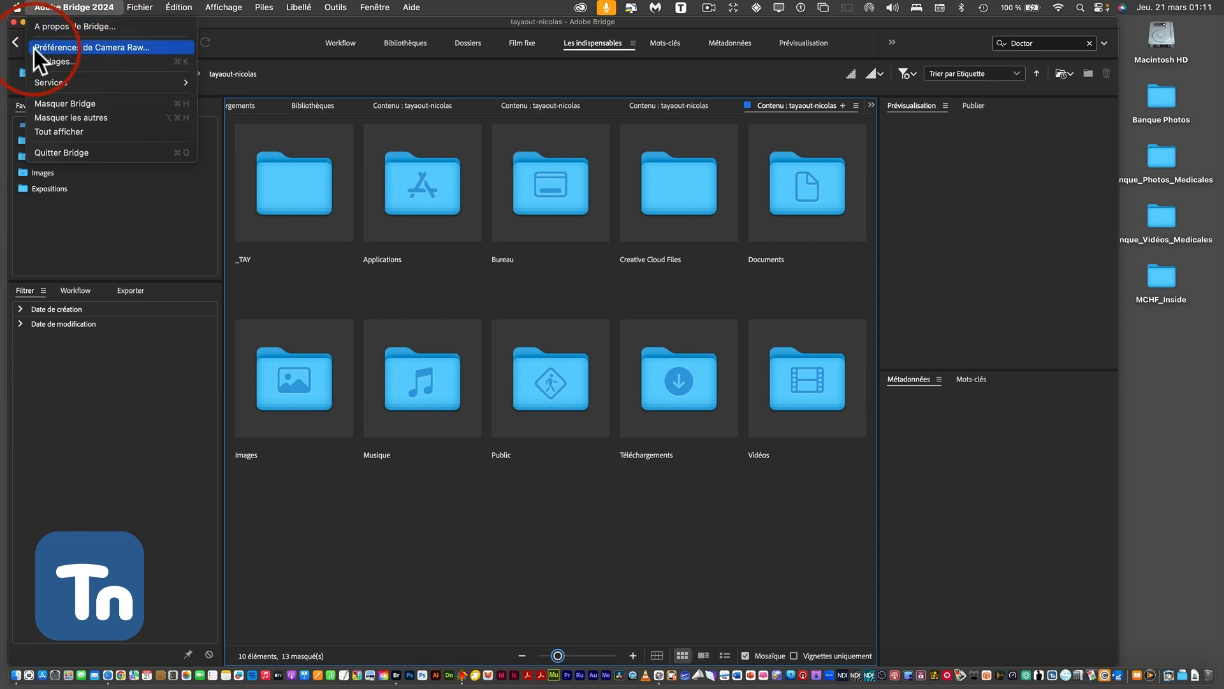
left_click(98, 44)
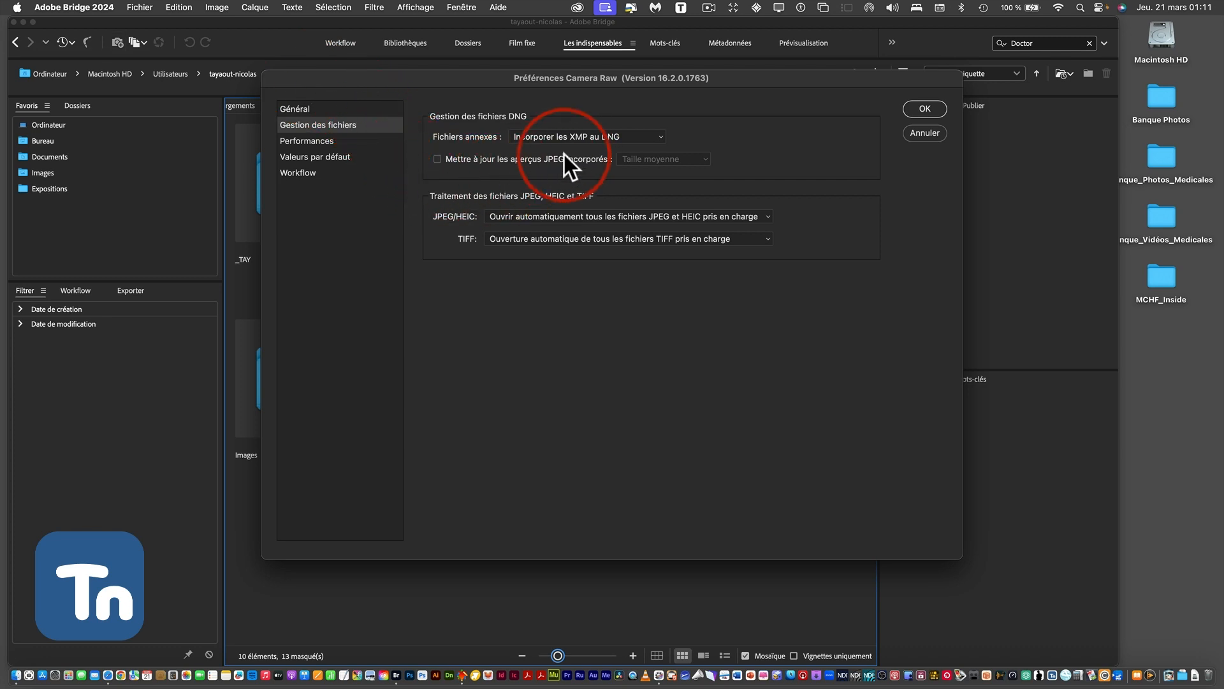
left_click(302, 108)
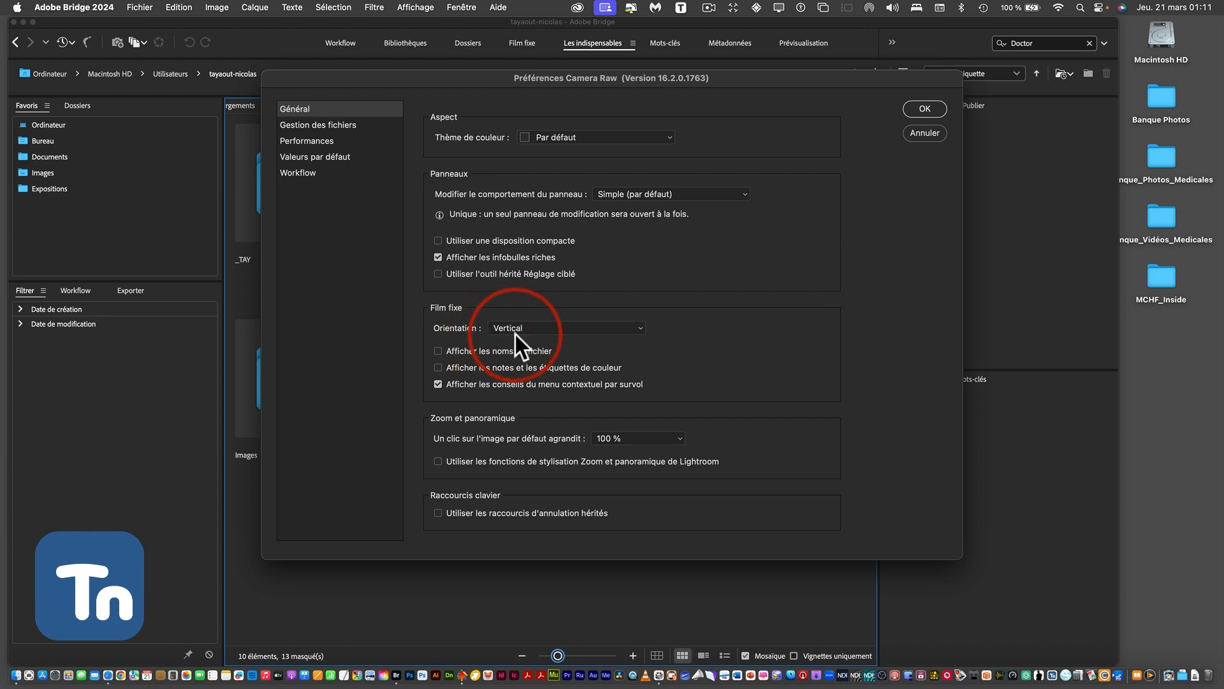
left_click(541, 329)
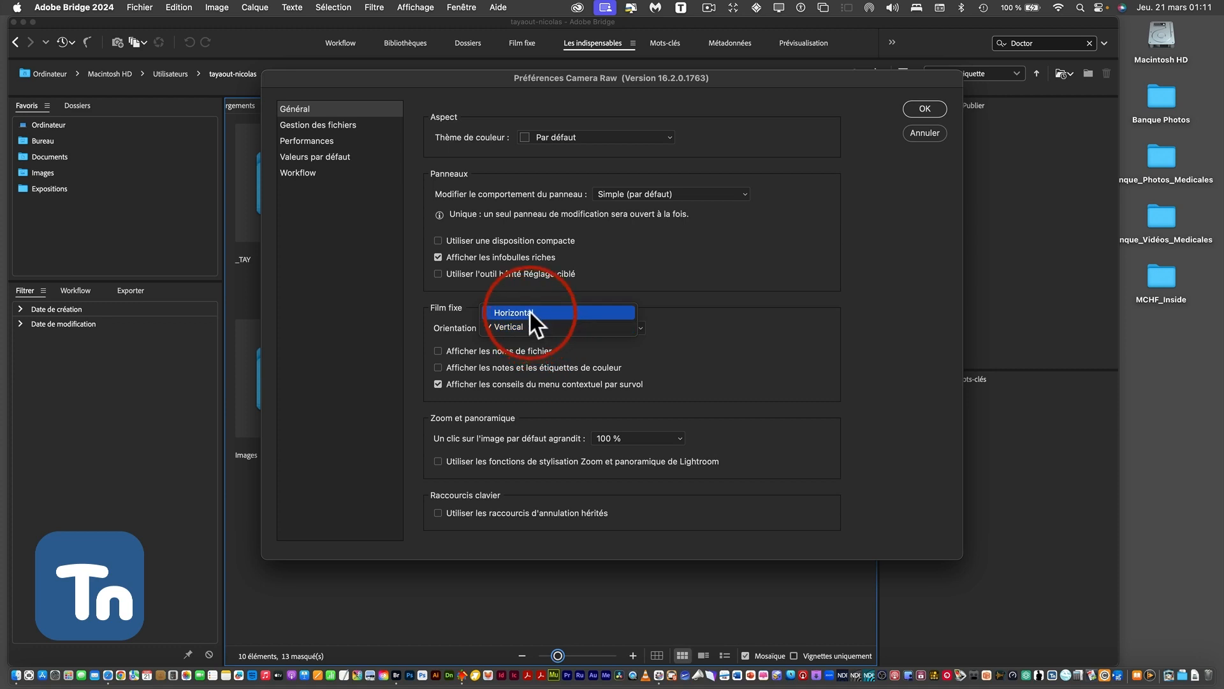
left_click(532, 329)
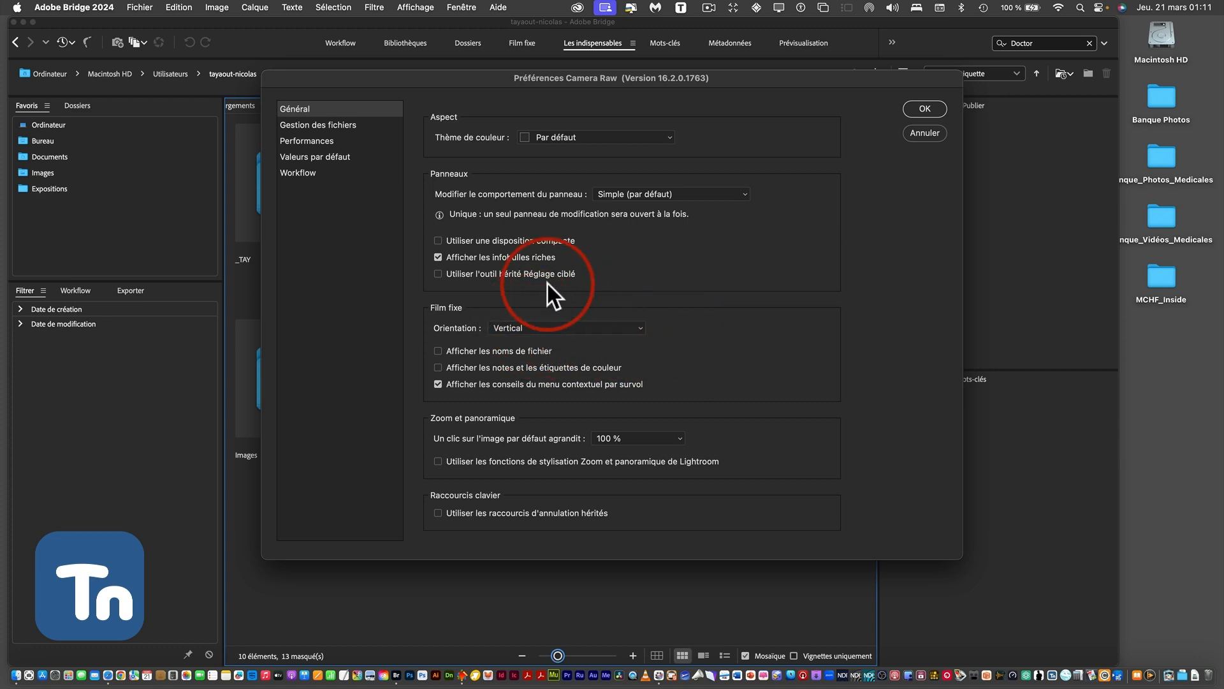
Set JPEG/HEIC file handling to "Ouvrir automatiquement tous les fichiers JPEG et HEIC pris en charge" and accept the Camera Raw preferences.
left_click(324, 126)
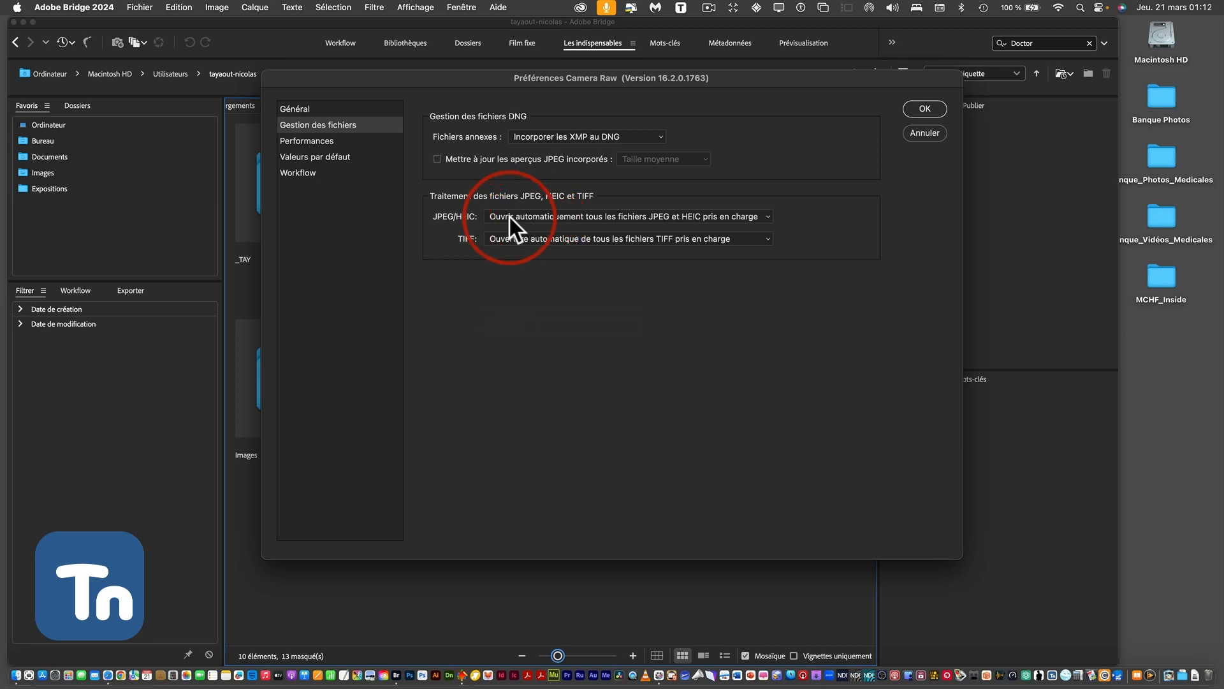
left_click(577, 216)
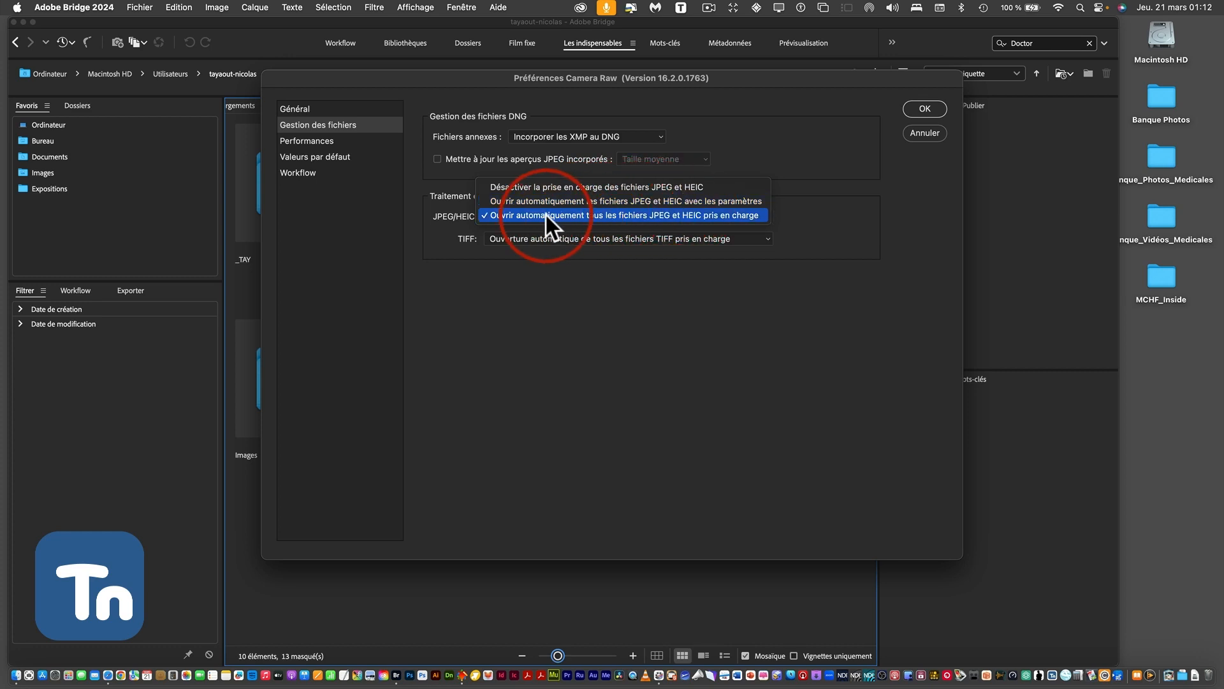
left_click(643, 215)
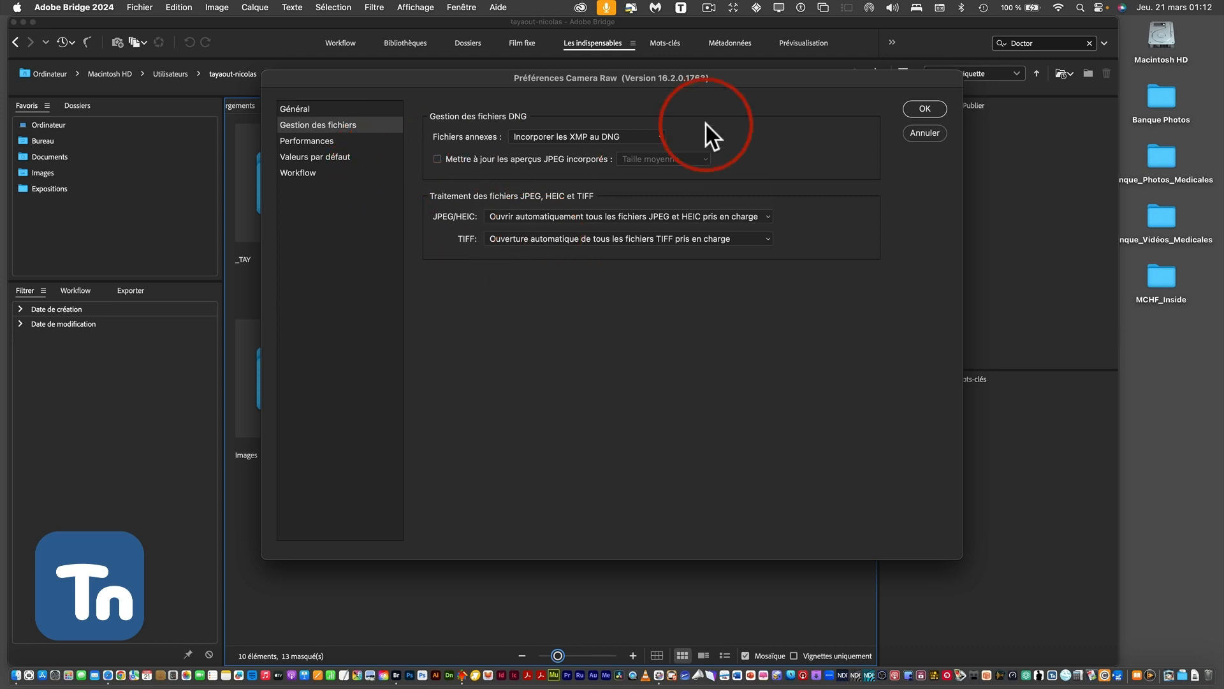
left_click(924, 110)
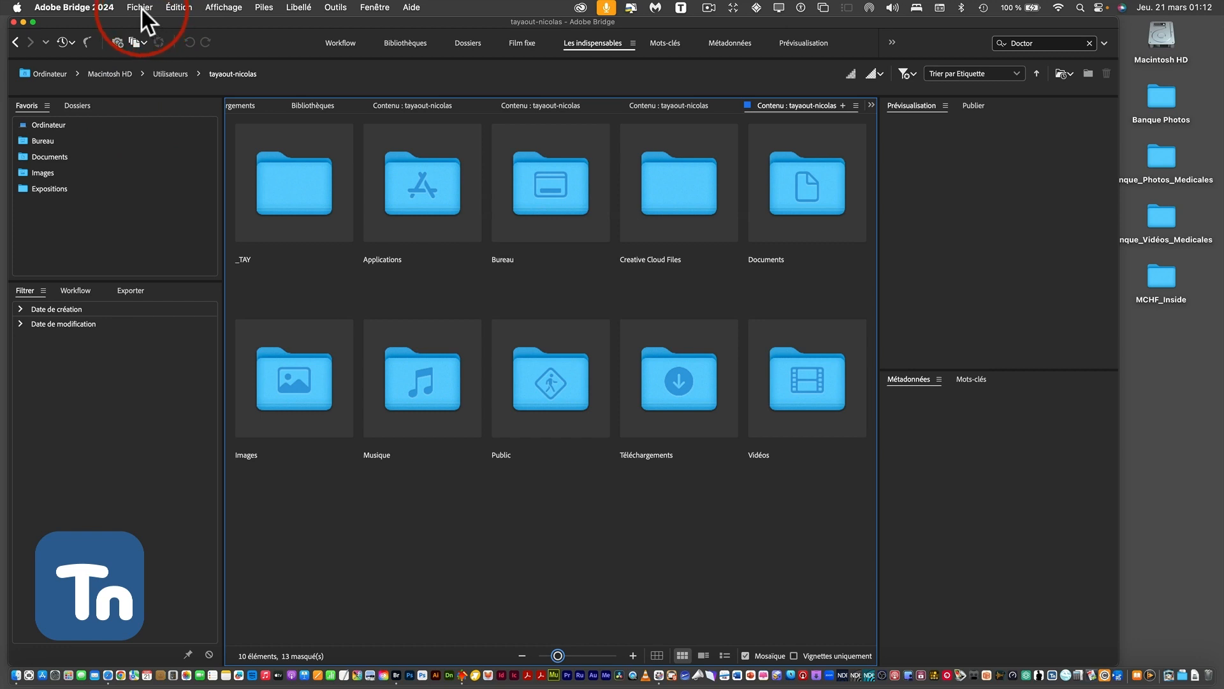
Open the Bridge preferences and reset all warning messages in the general settings.
left_click(90, 7)
mouse_move(155, 7)
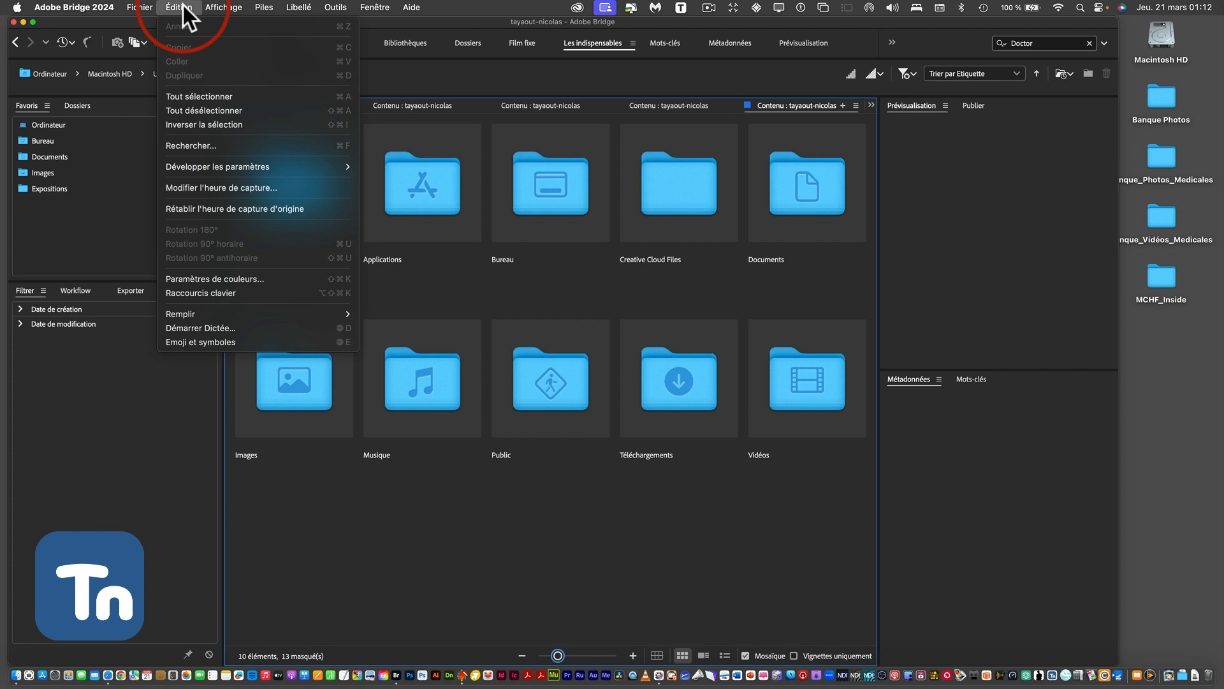
mouse_move(297, 4)
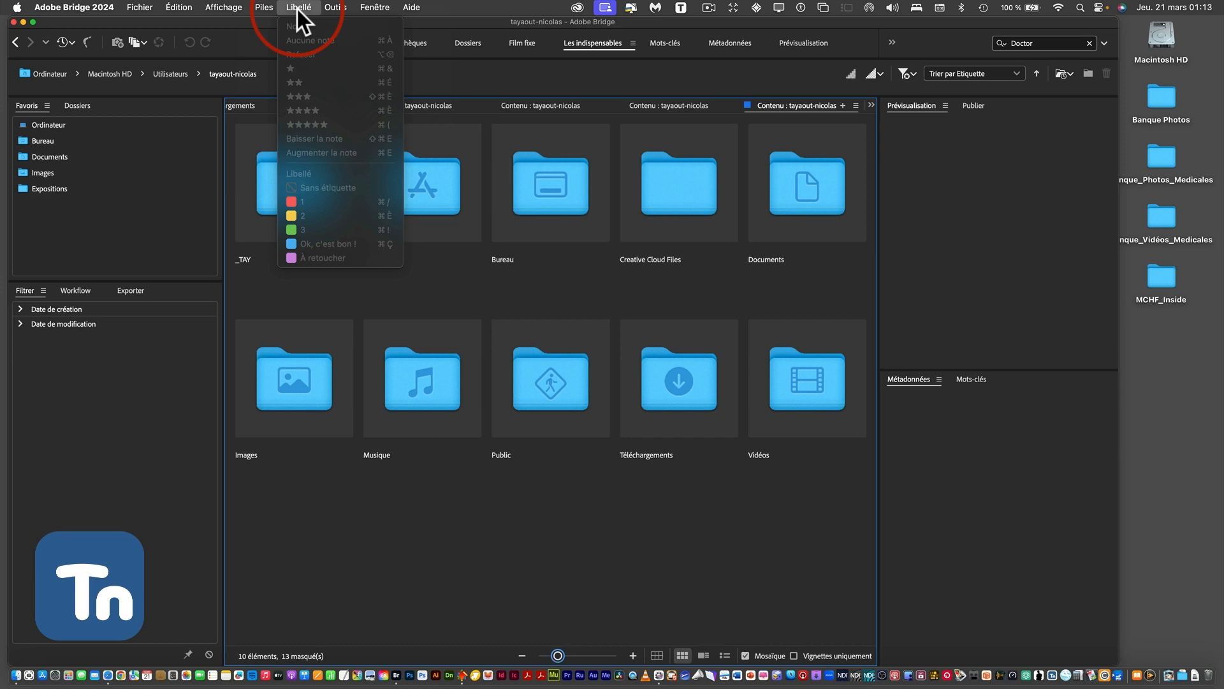
mouse_move(78, 6)
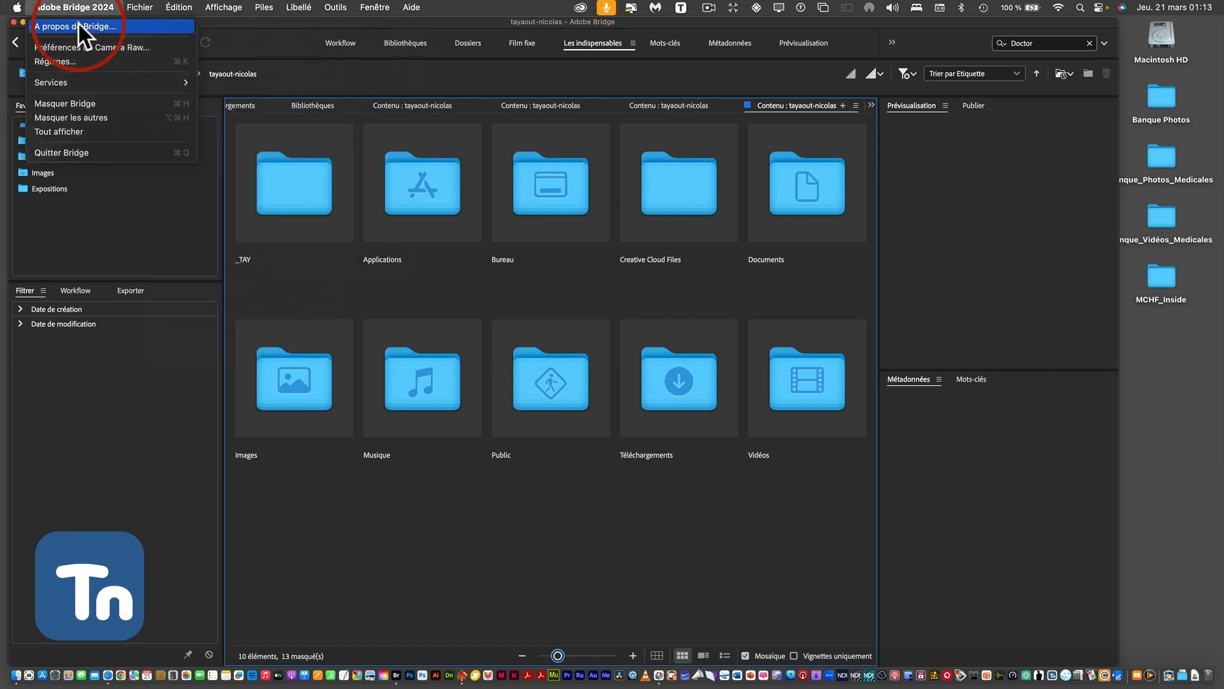
left_click(75, 64)
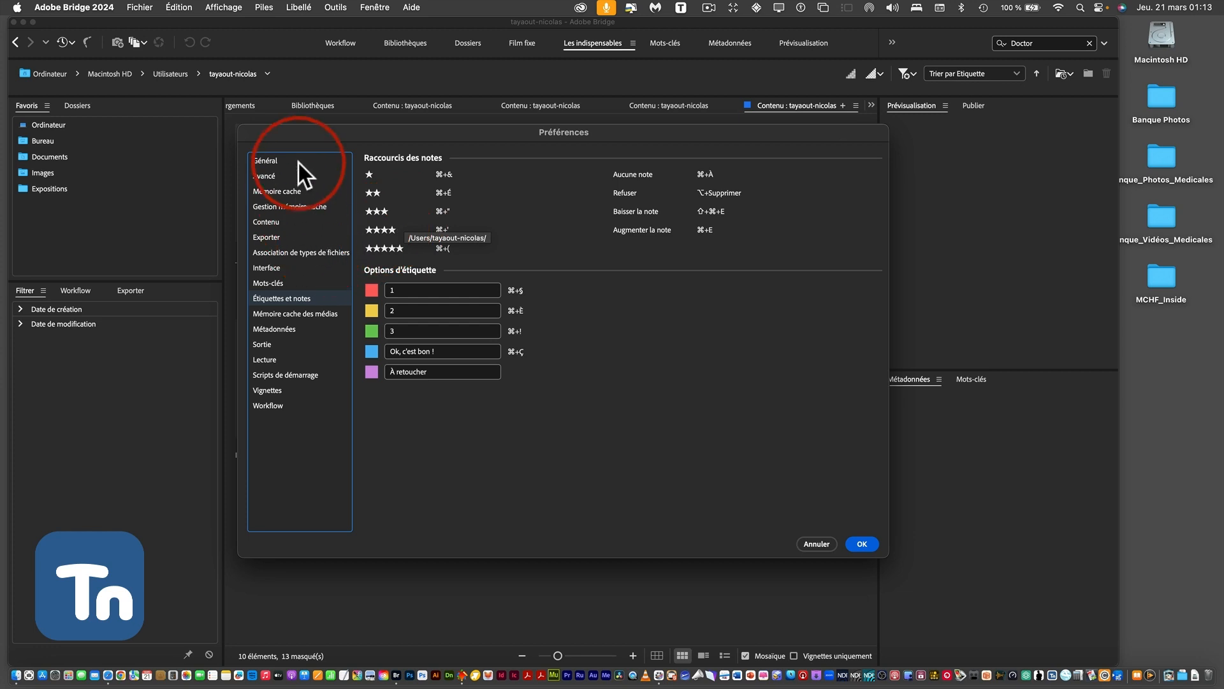
left_click(279, 161)
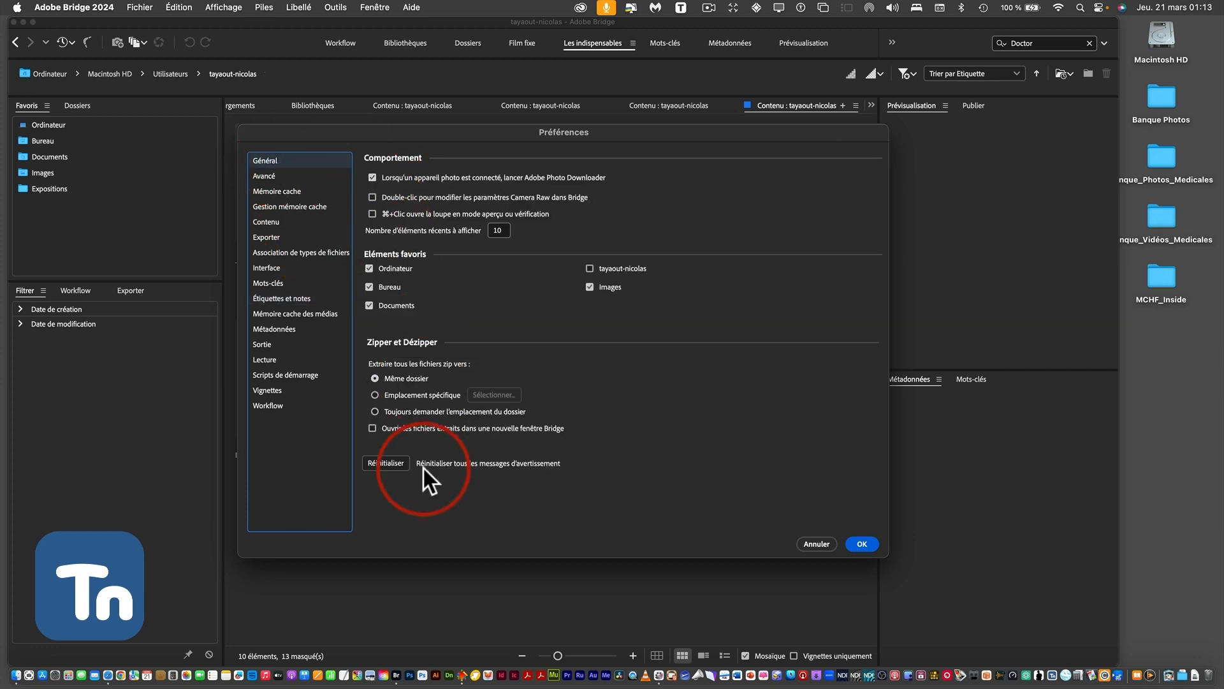
left_click(386, 462)
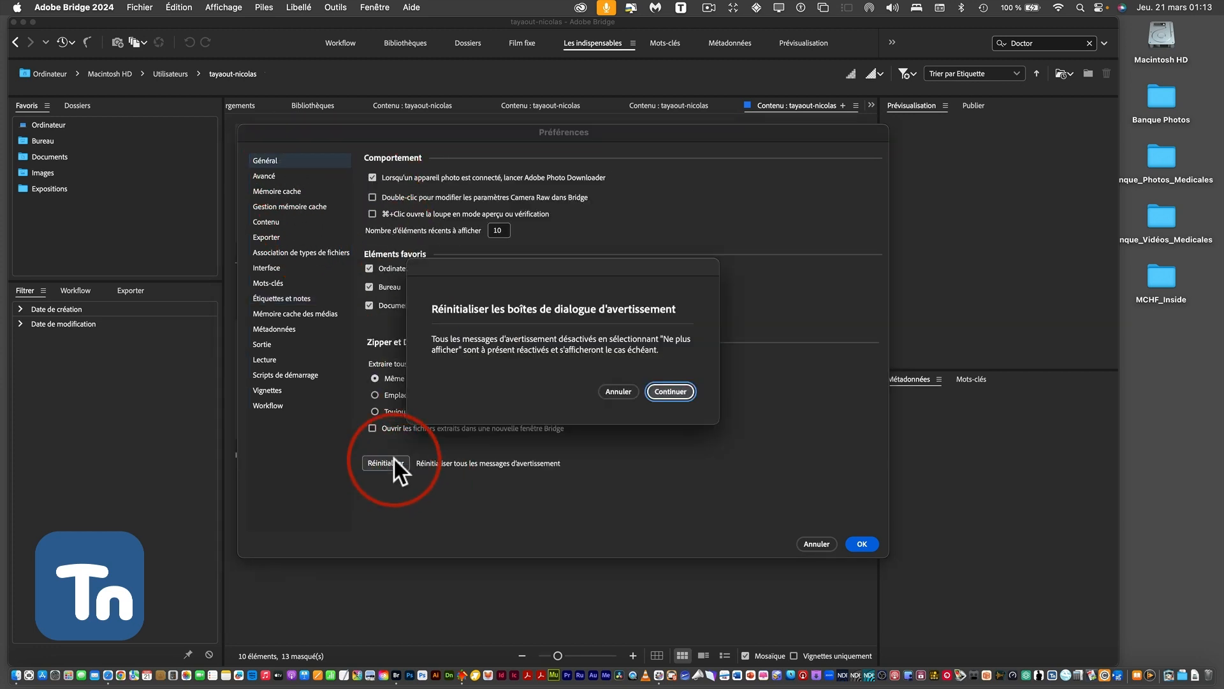
left_click(669, 392)
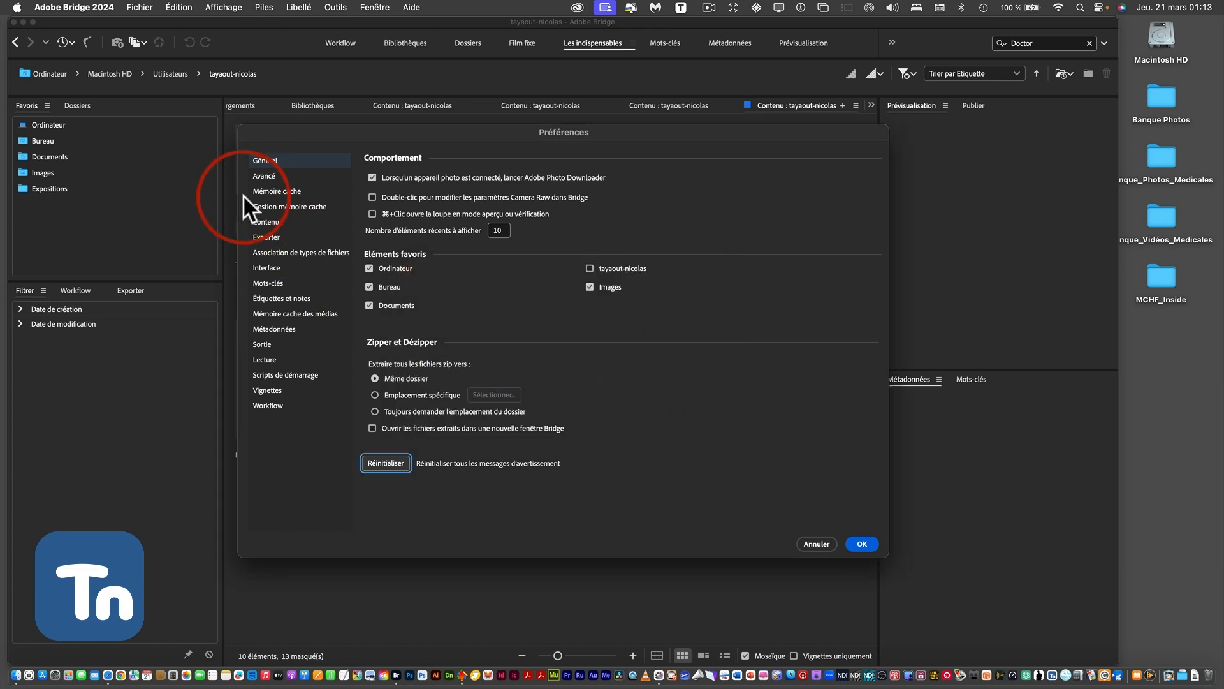
Examine the language choices in the advanced preferences, check the Creative Cloud app, and select Français as the Bridge language.
left_click(270, 176)
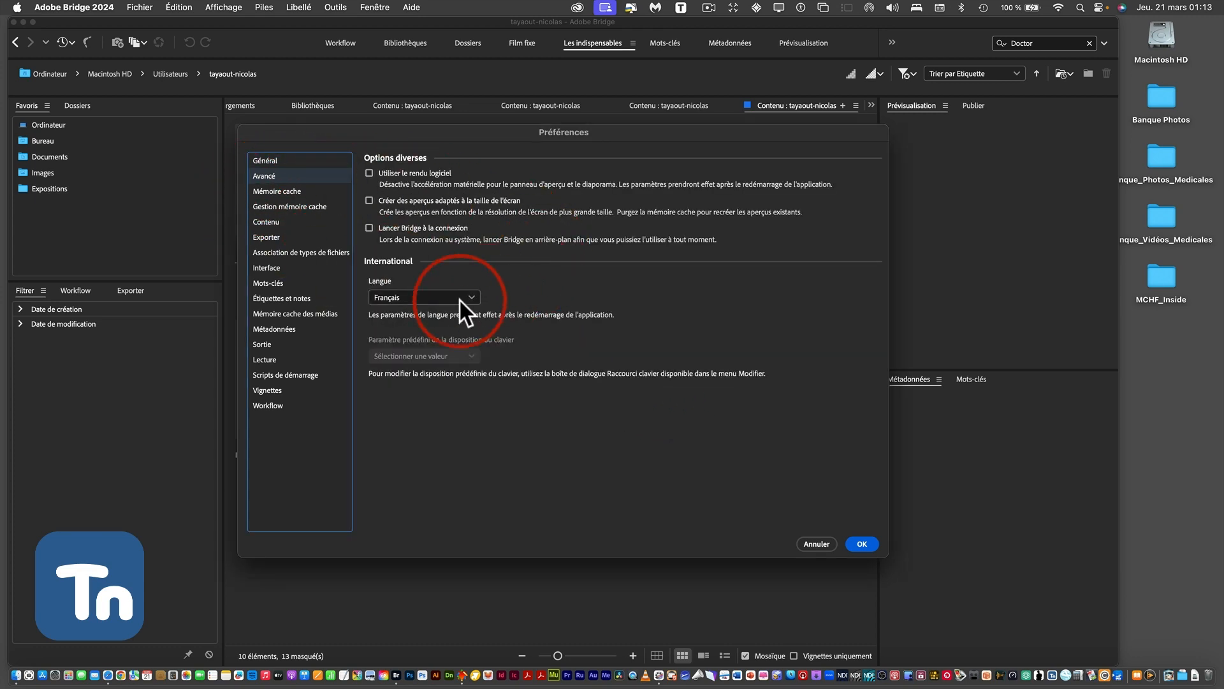
left_click(407, 299)
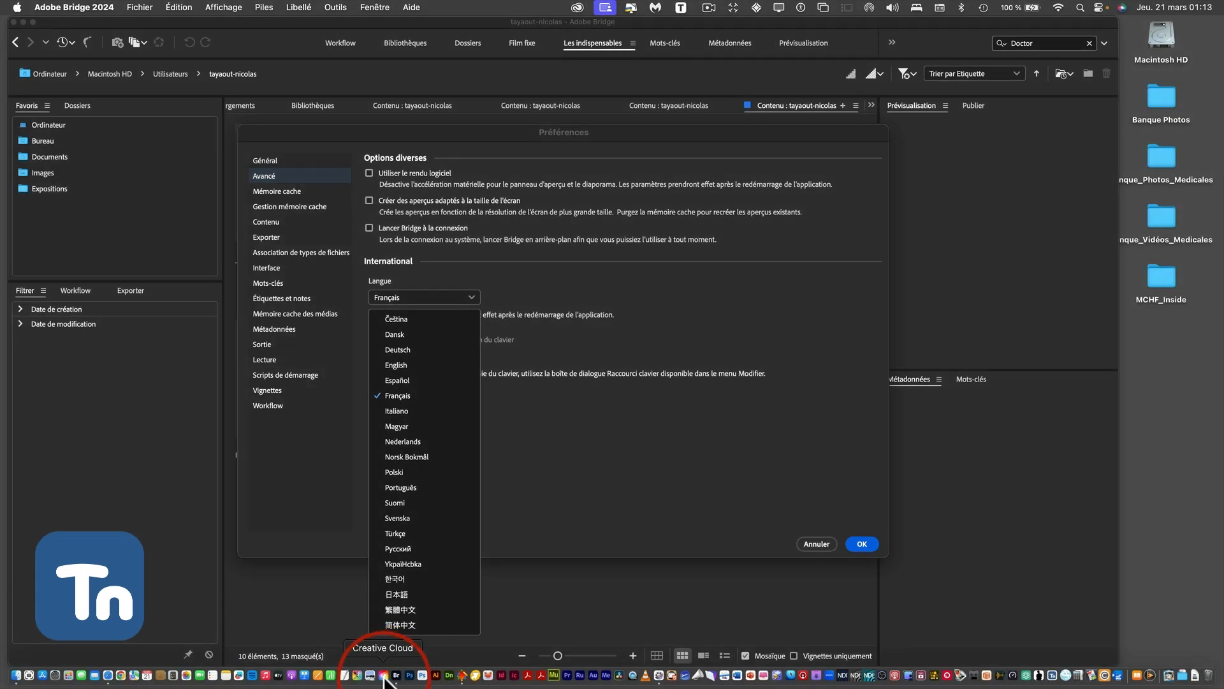
left_click(383, 676)
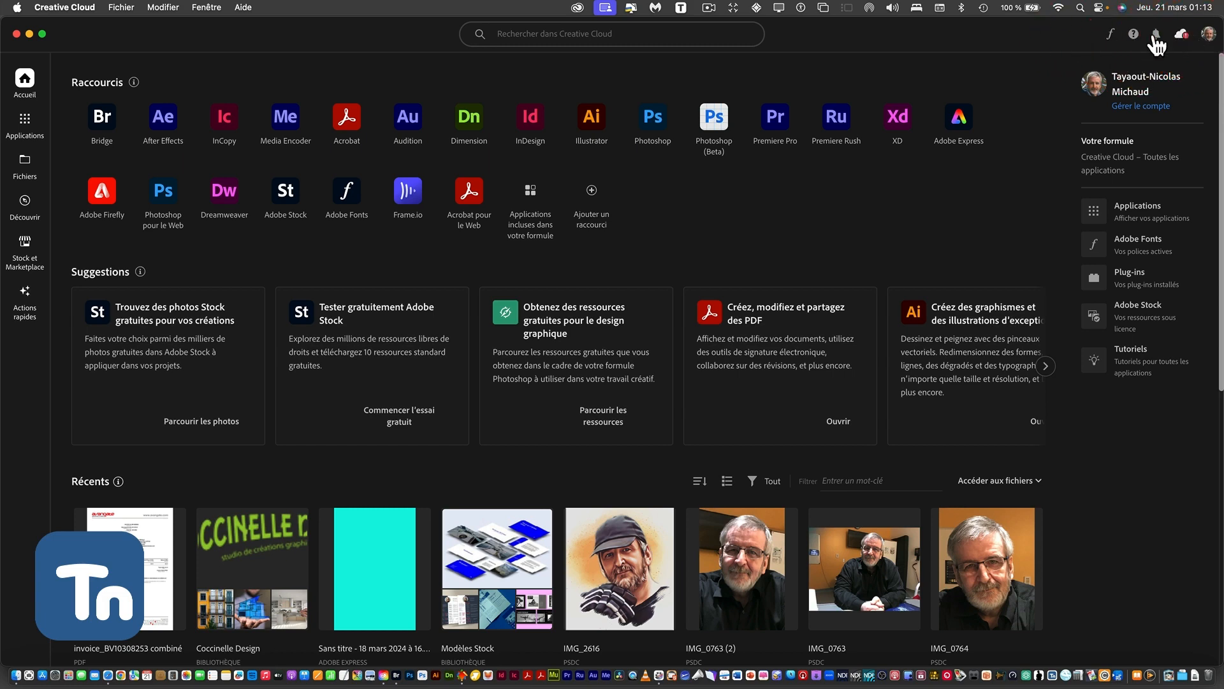
left_click(17, 34)
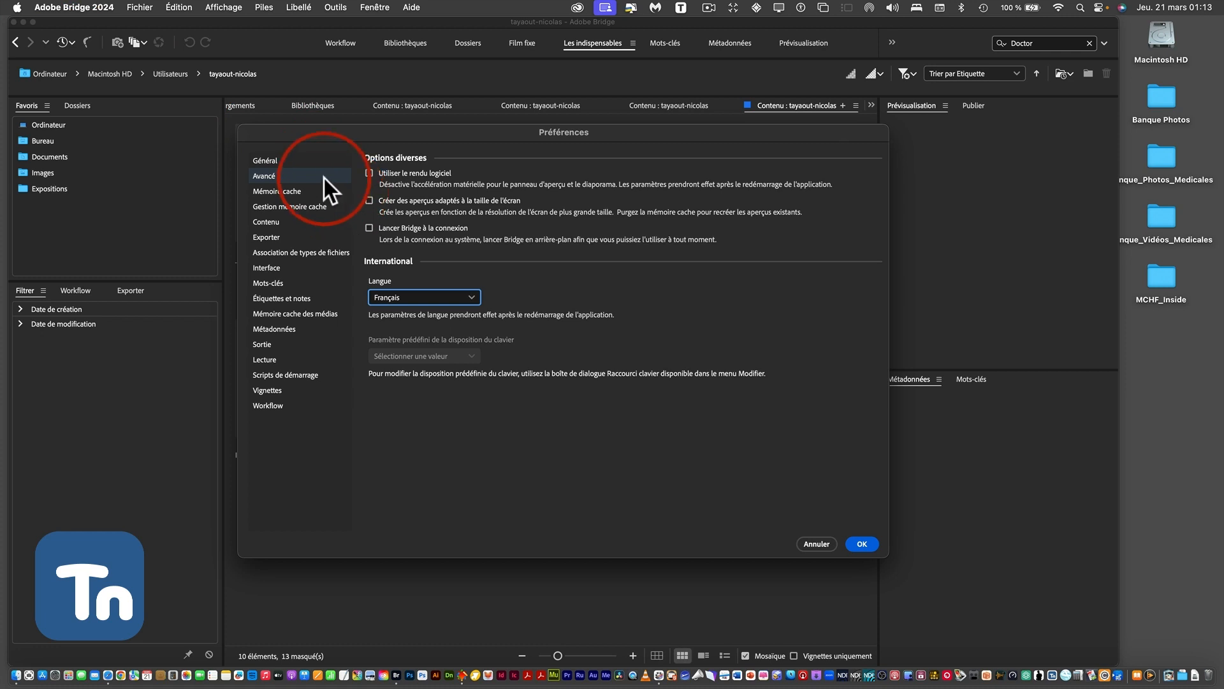
left_click(473, 298)
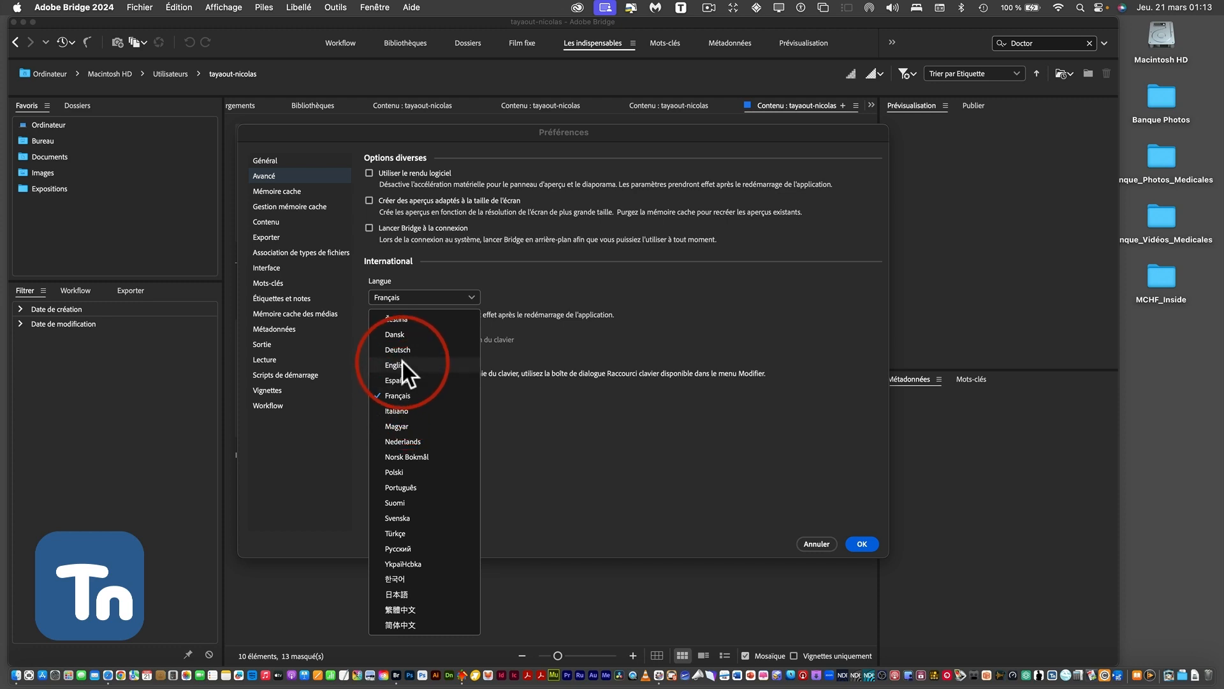
left_click(408, 395)
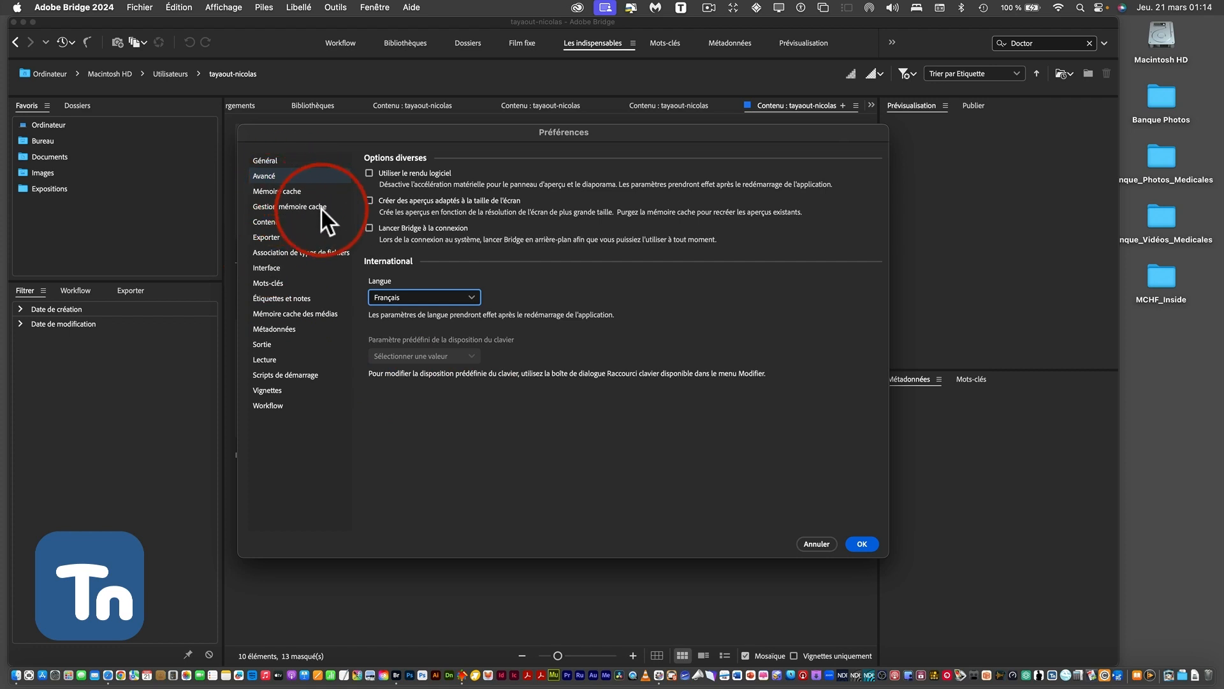
Preview the Le plus sombre and Lumière colour themes in the interface preferences and return to the Très sombre theme.
left_click(288, 268)
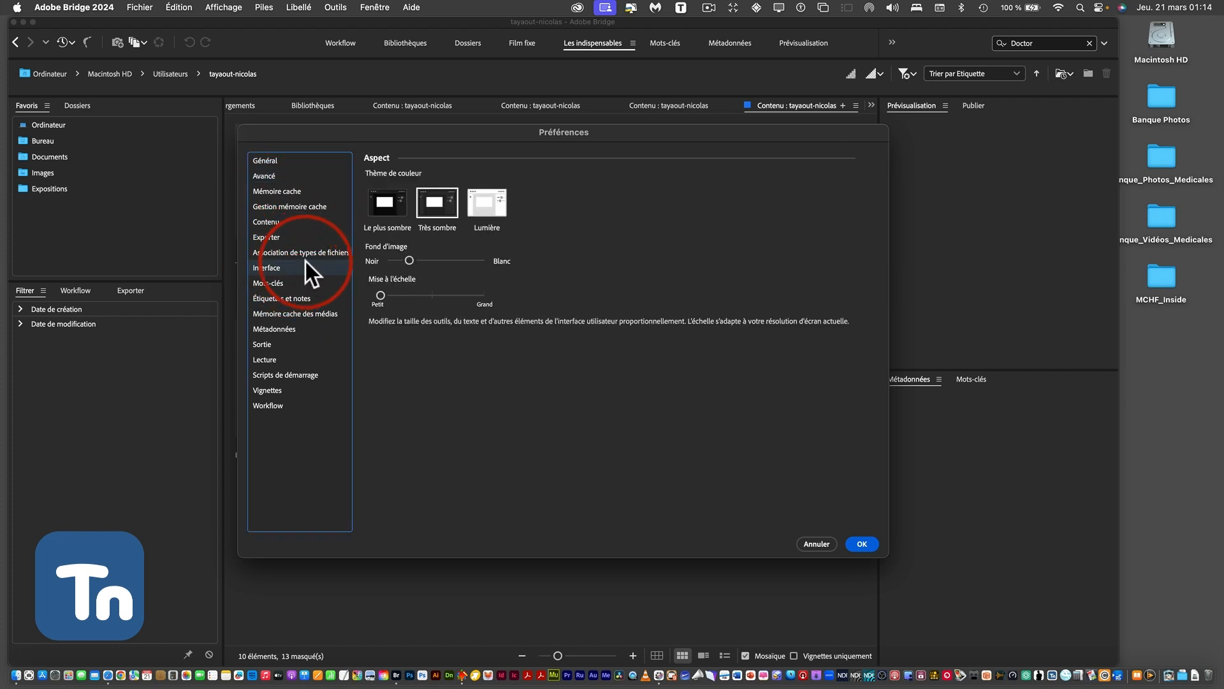
left_click(387, 197)
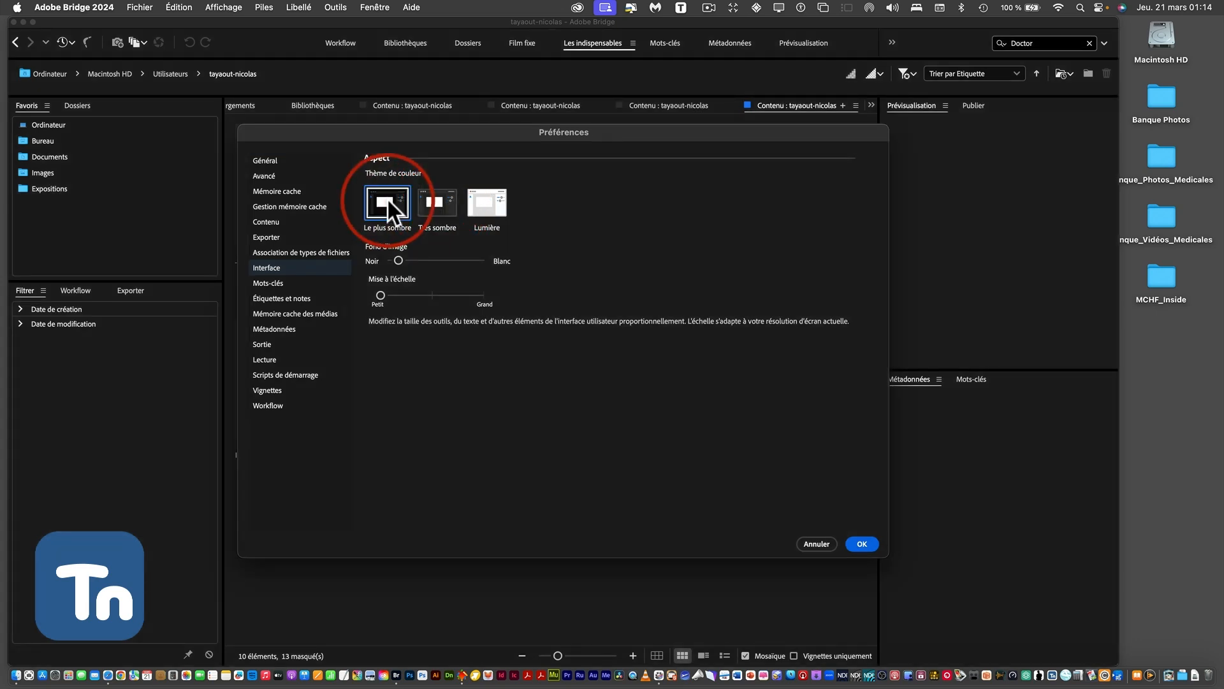
left_click(424, 202)
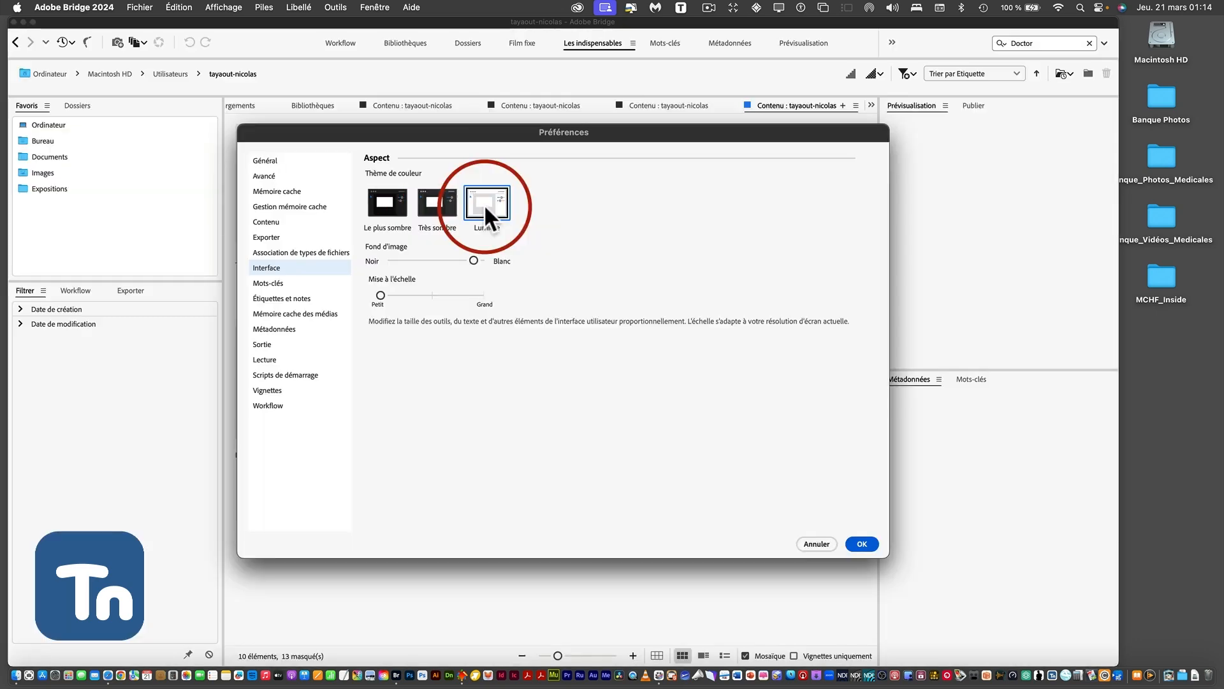
left_click(486, 211)
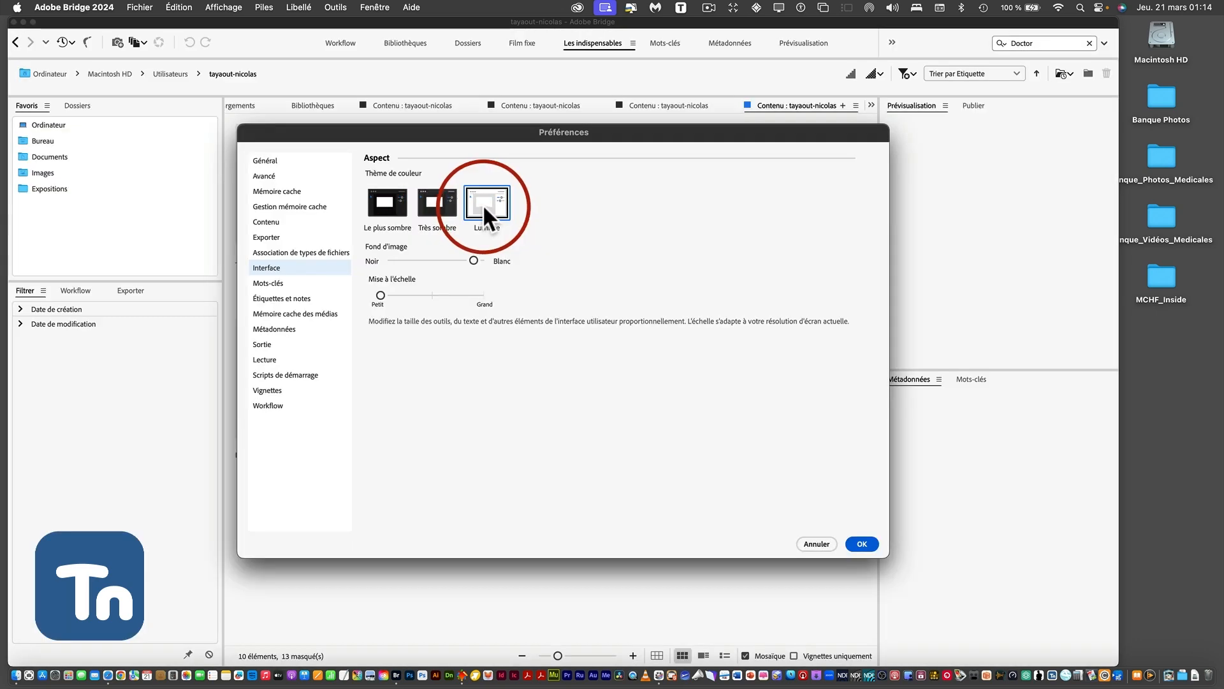
left_click(437, 203)
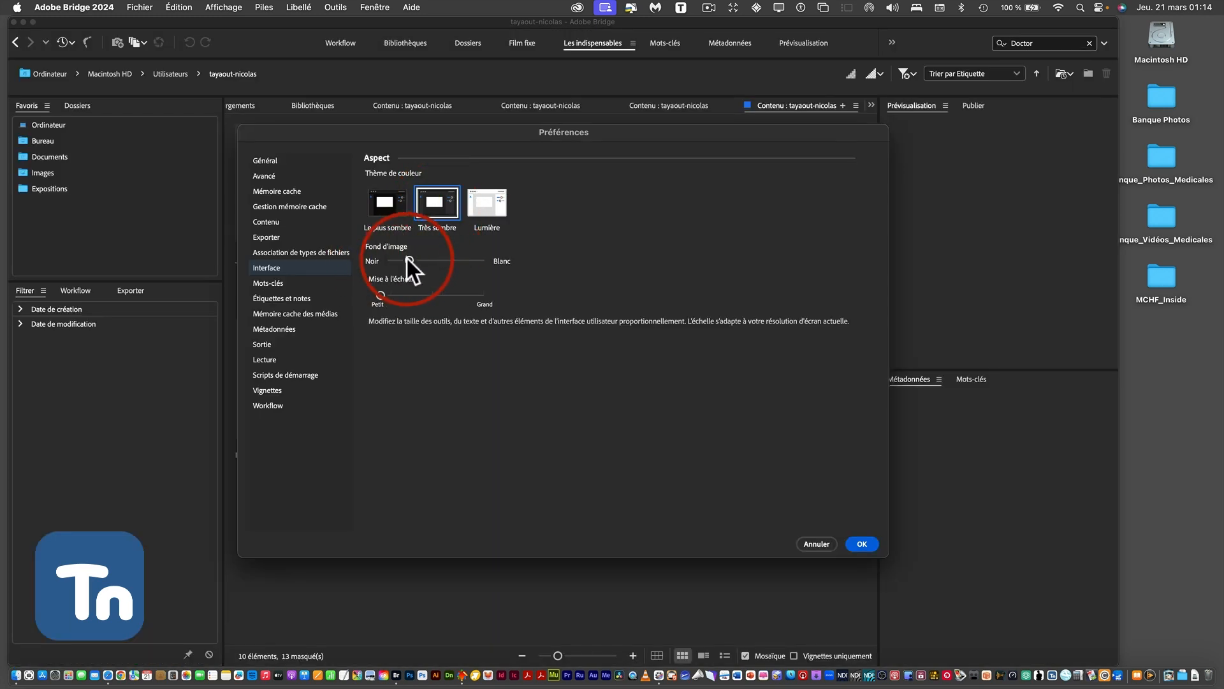
Try a lighter image backdrop, return it to the darker level, and keep the interface scaling at Petit.
mouse_move(409, 260)
left_mouse_down()
mouse_move(430, 261)
mouse_move(420, 262)
left_mouse_up()
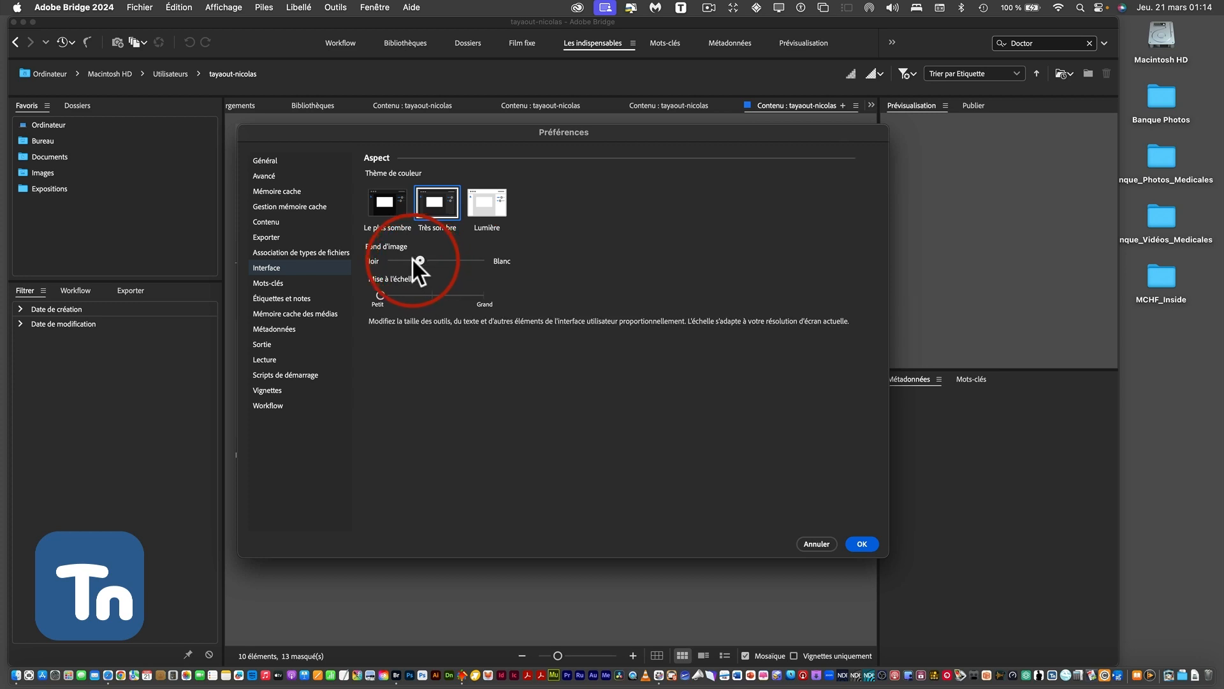
left_click_drag(415, 258, 406, 259)
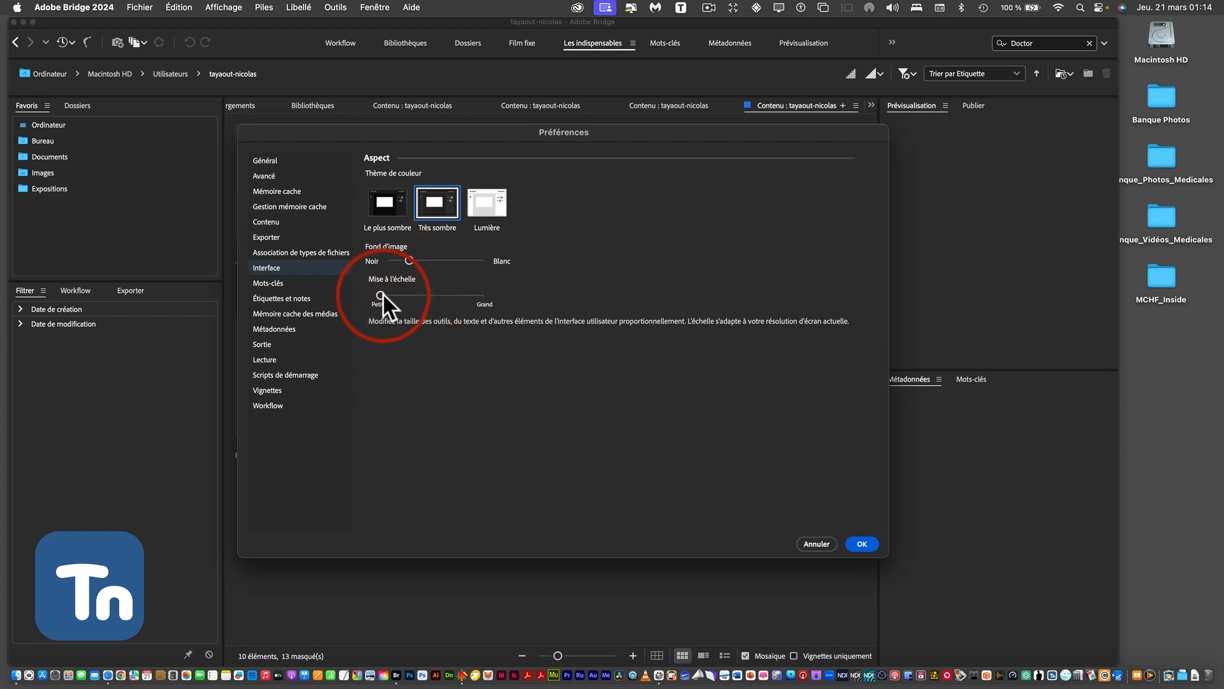
mouse_move(381, 295)
left_mouse_down()
mouse_move(431, 295)
mouse_move(384, 295)
left_mouse_up()
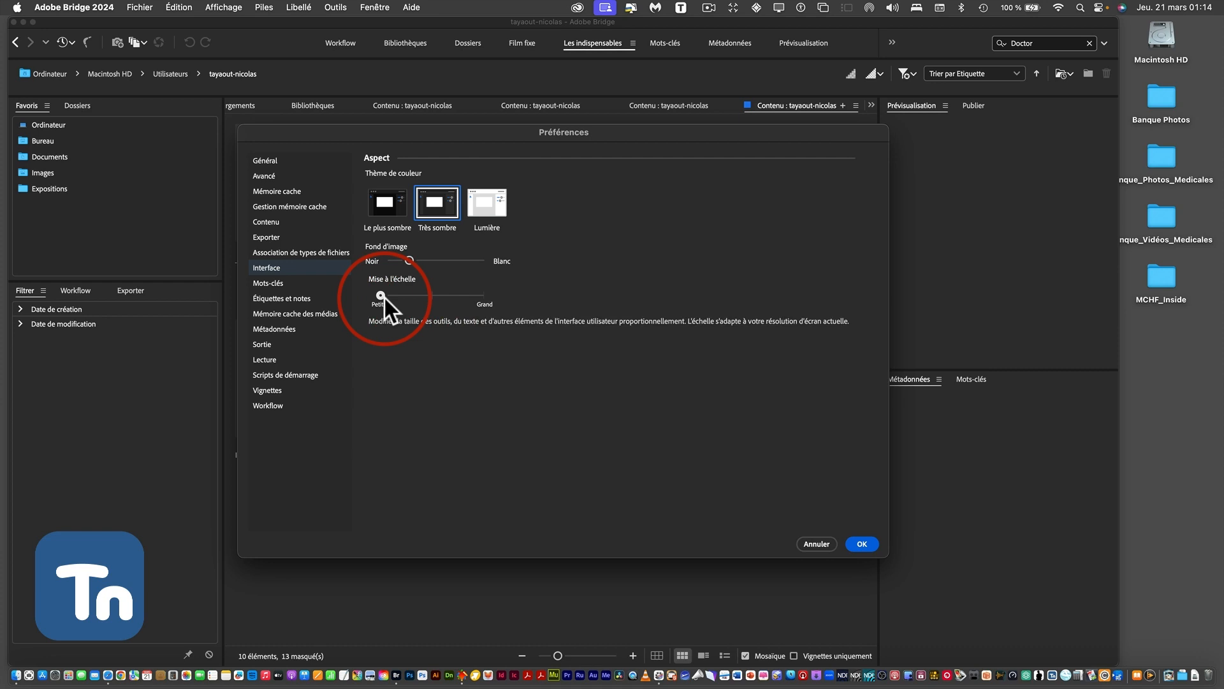
Review the rating shortcuts and label names in the labels and ratings preferences, and open the metadata preferences.
left_click(297, 298)
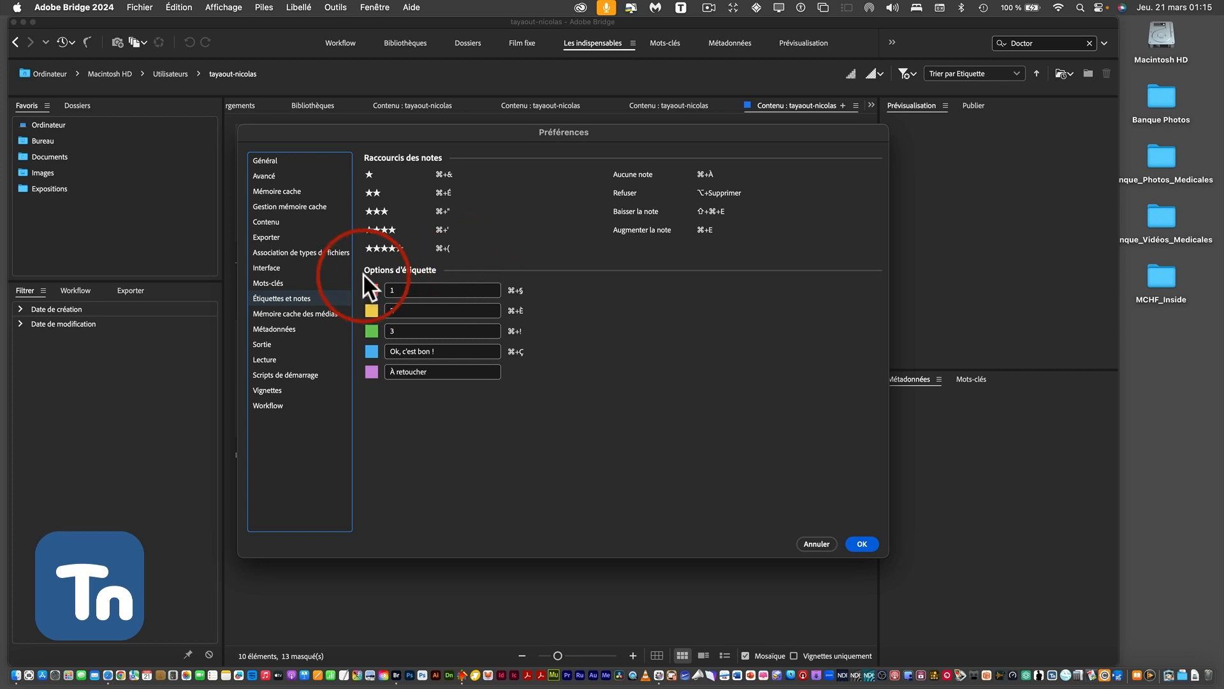
left_click(422, 293)
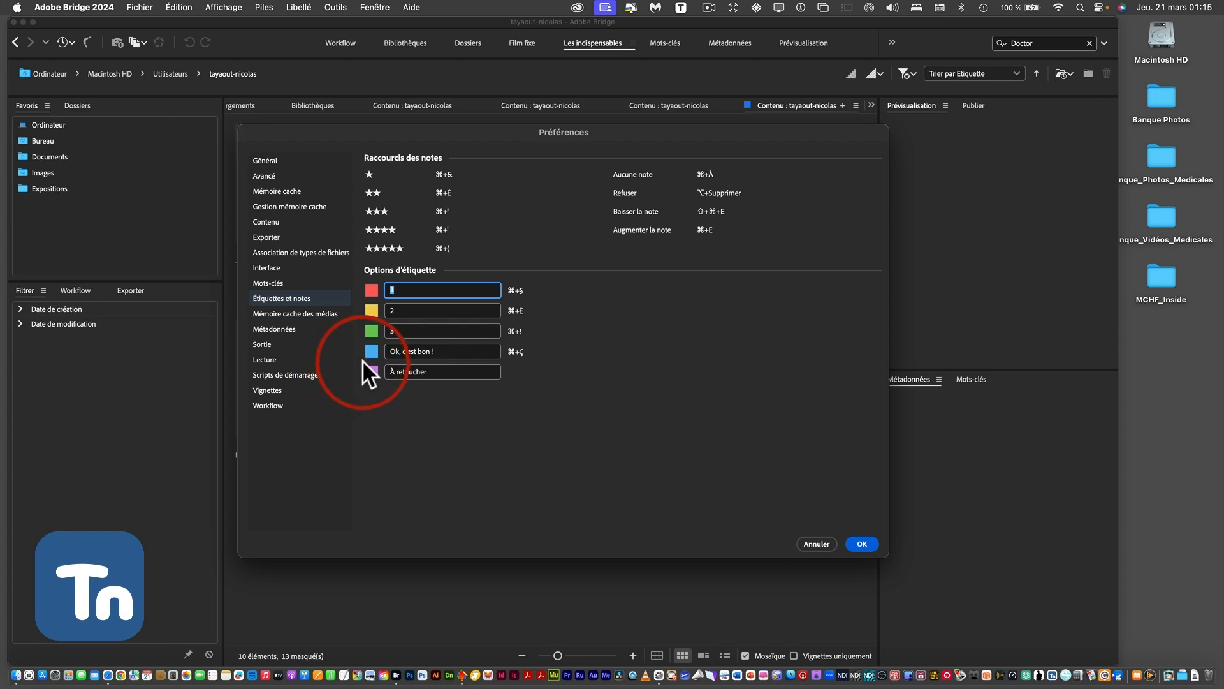
left_click(275, 329)
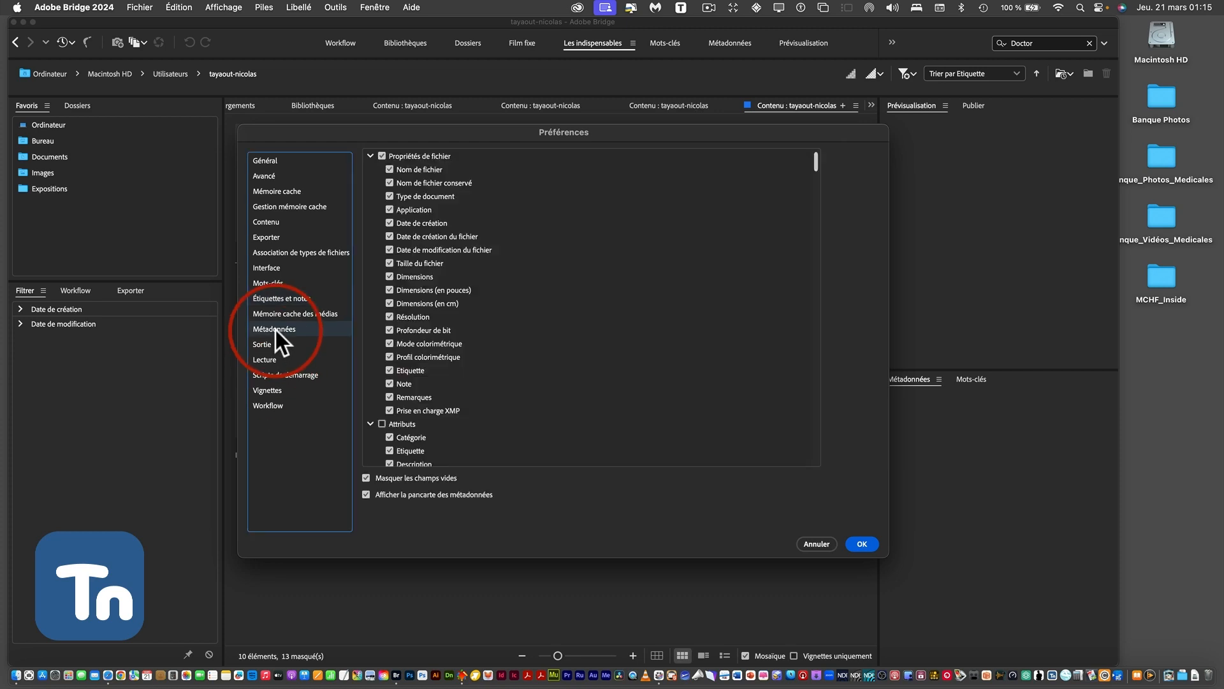
Collapse every metadata category in the preferences list, from Propriétés de fichier down to Nuancier du document.
left_click(372, 158)
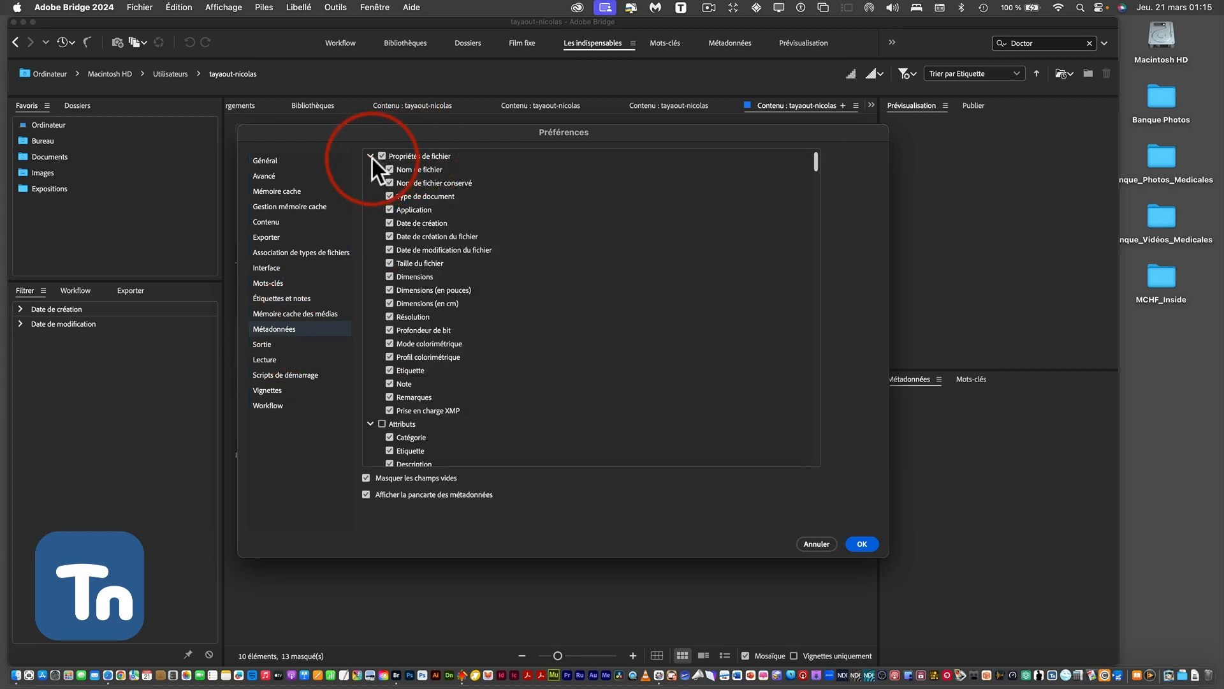
left_click(371, 156)
left_click(370, 169)
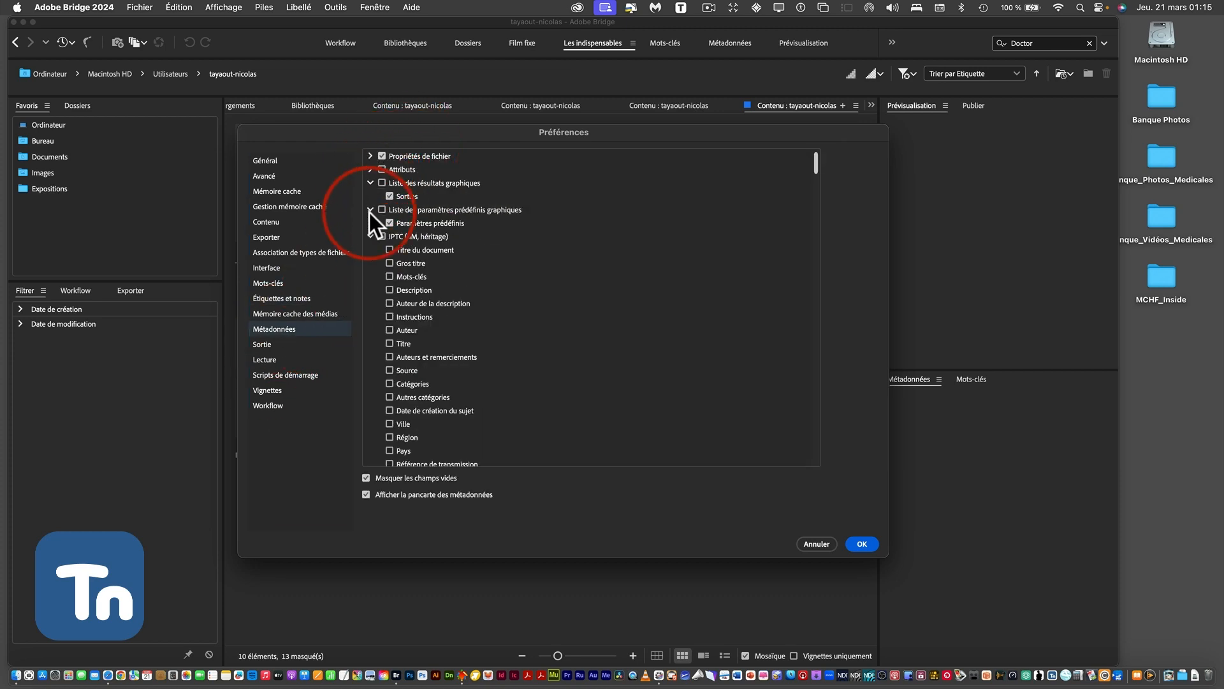
left_click(371, 183)
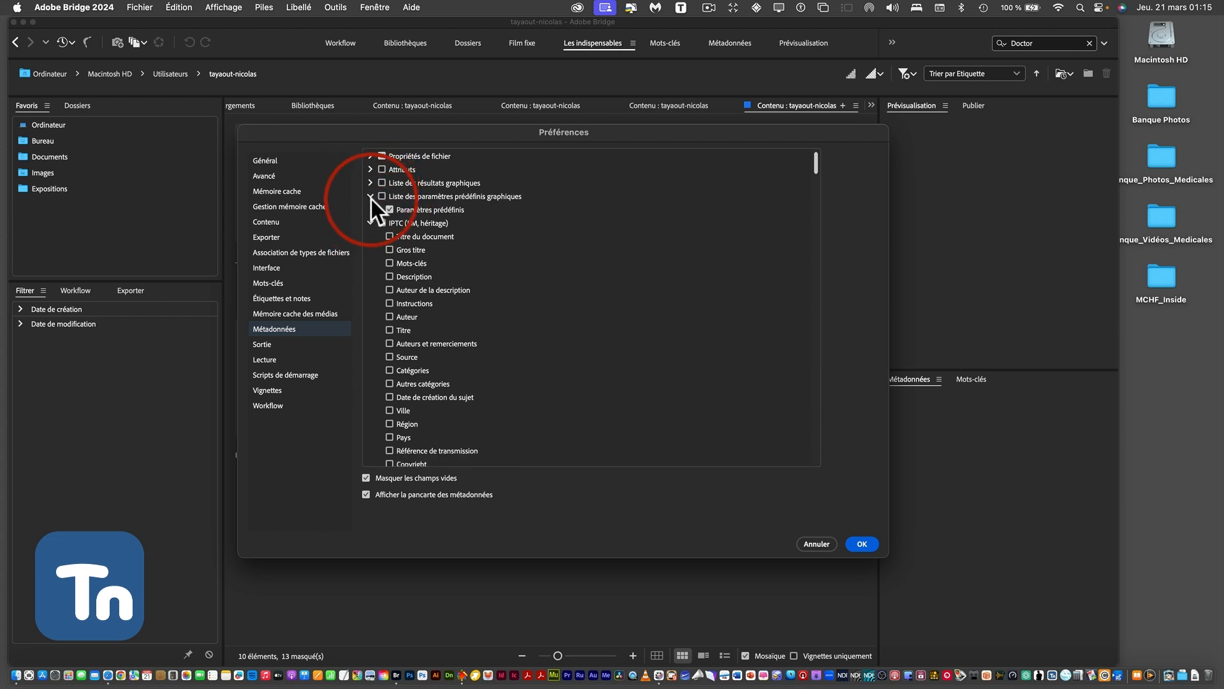
left_click(370, 197)
left_click(370, 209)
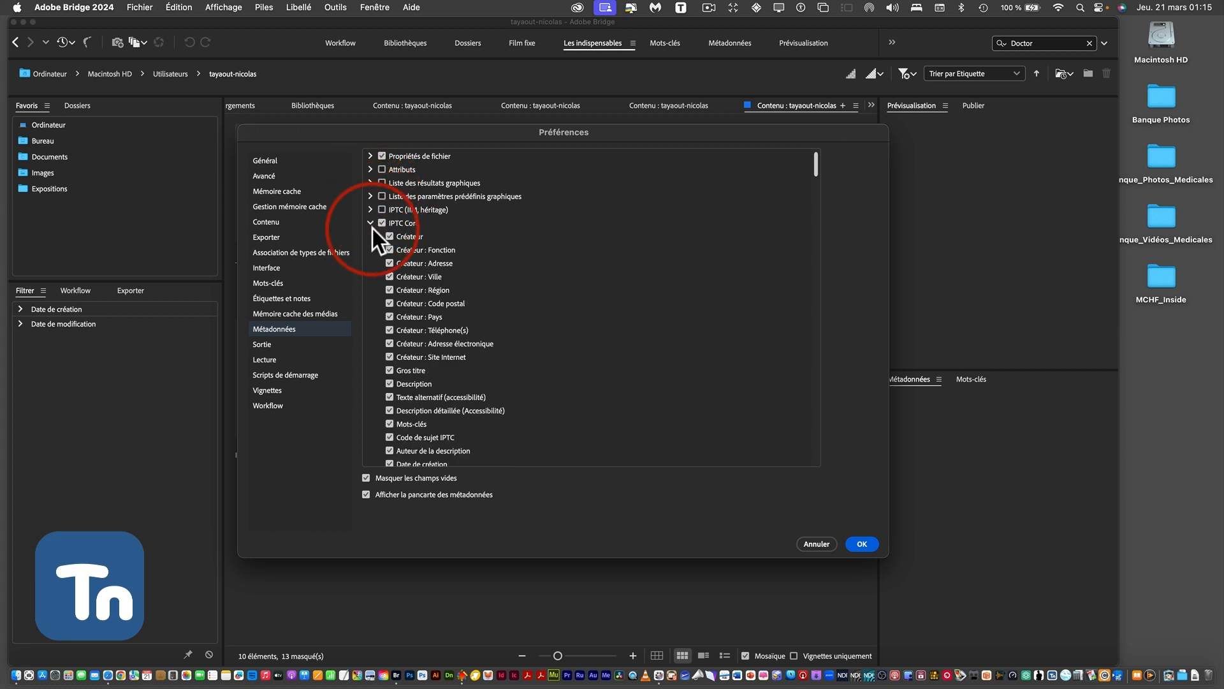
left_click(370, 222)
left_click(369, 237)
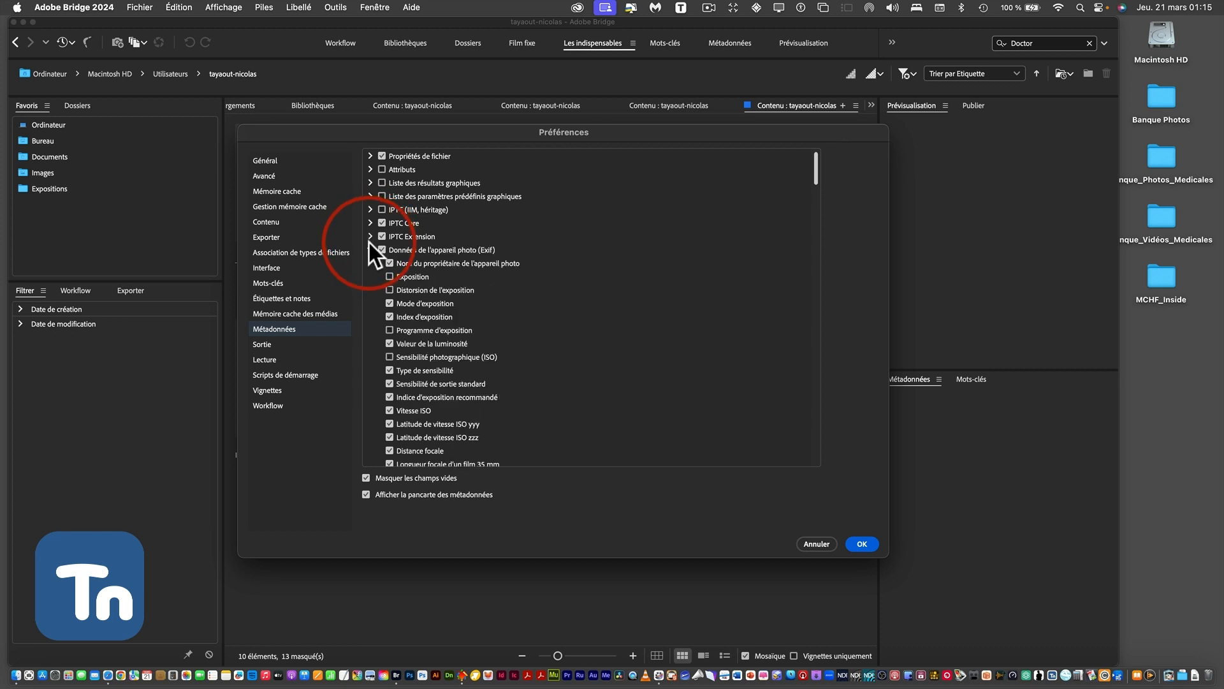
left_click(370, 250)
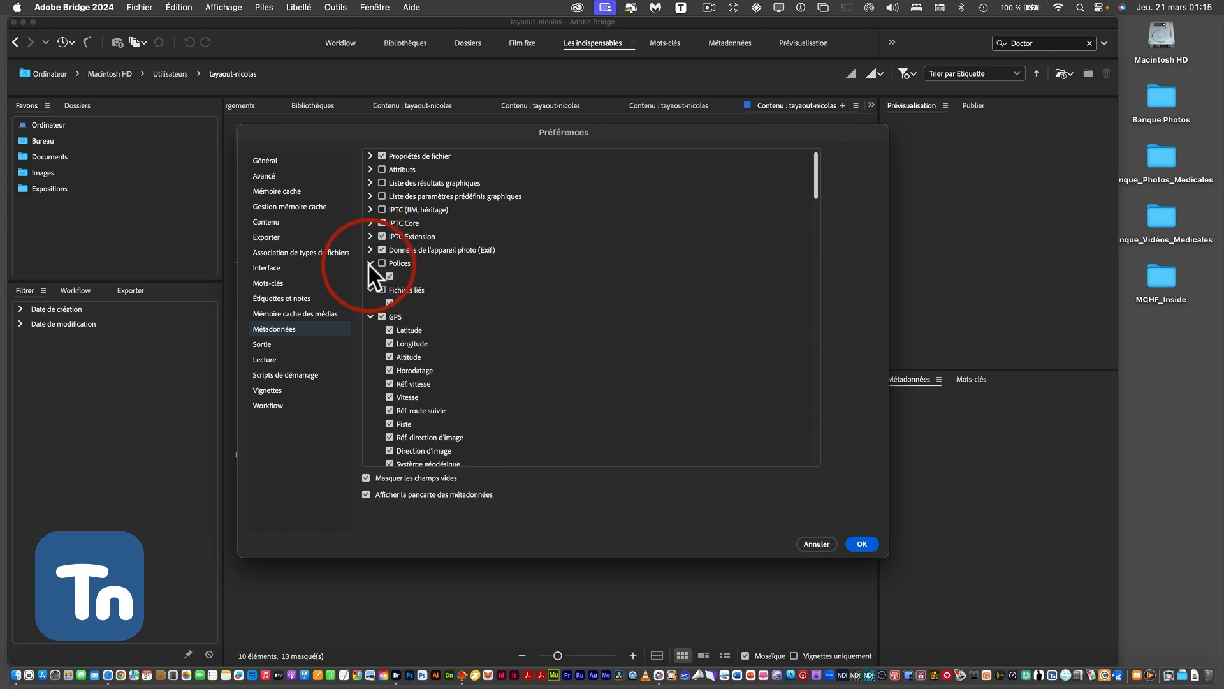
left_click(369, 263)
left_click(370, 276)
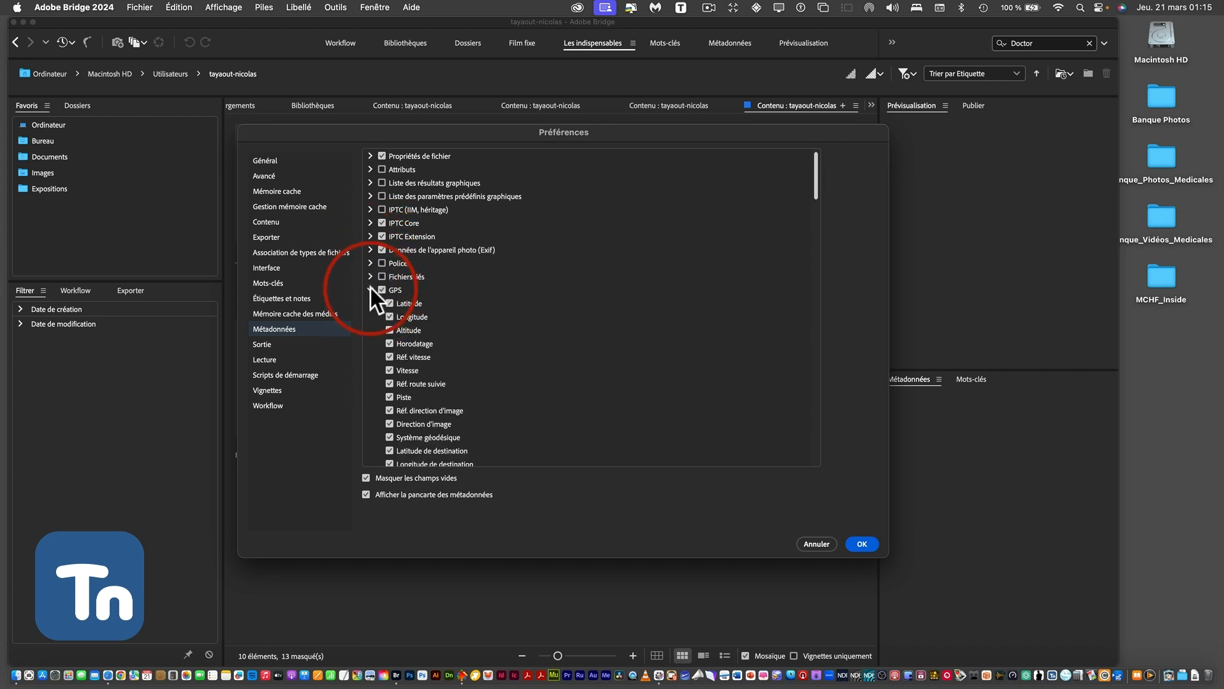
left_click(370, 290)
left_click(370, 303)
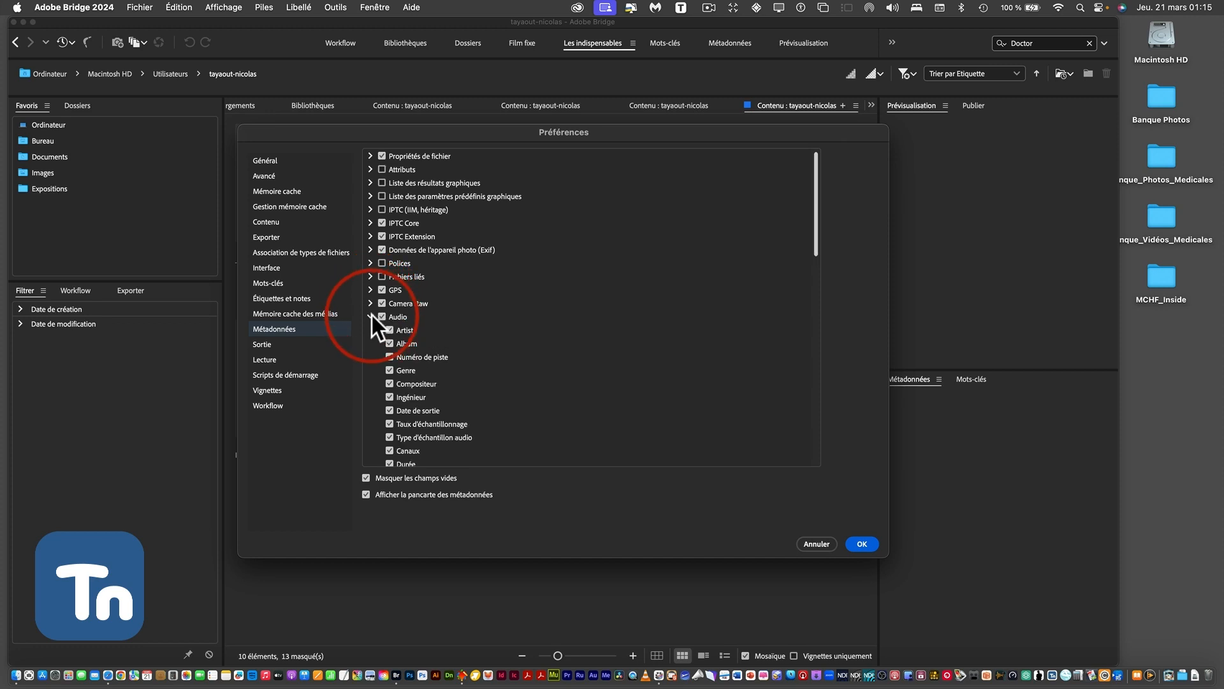
left_click(370, 317)
left_click(370, 330)
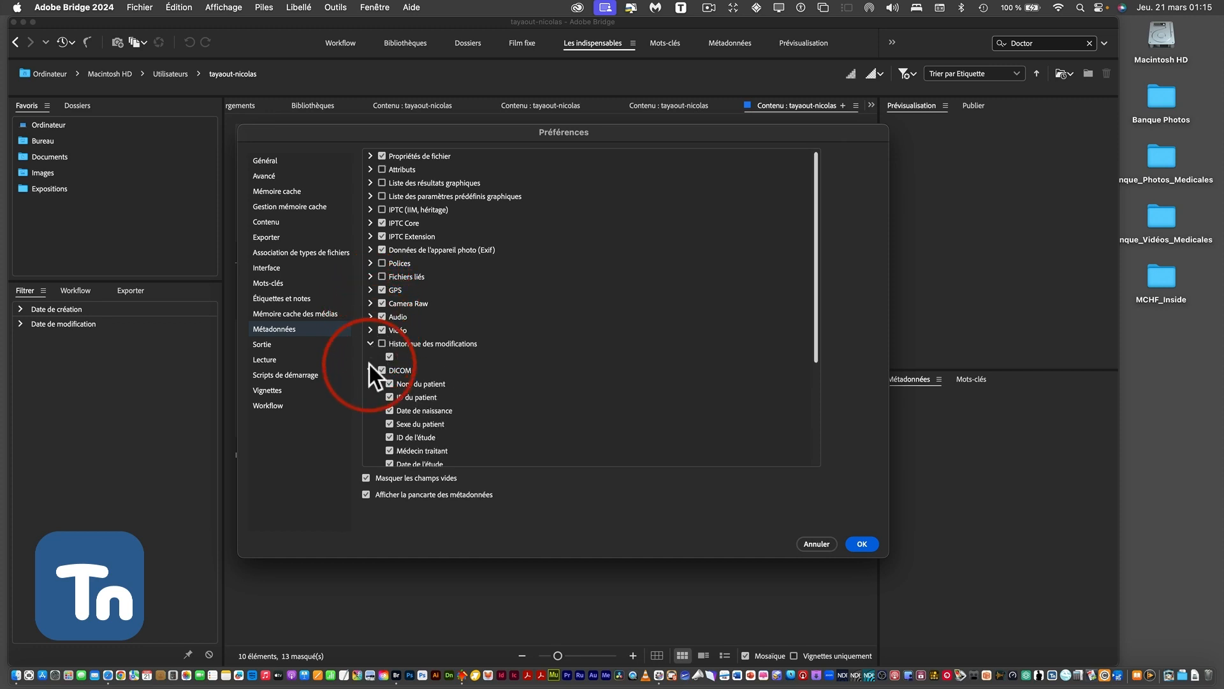
left_click(369, 370)
left_click(371, 343)
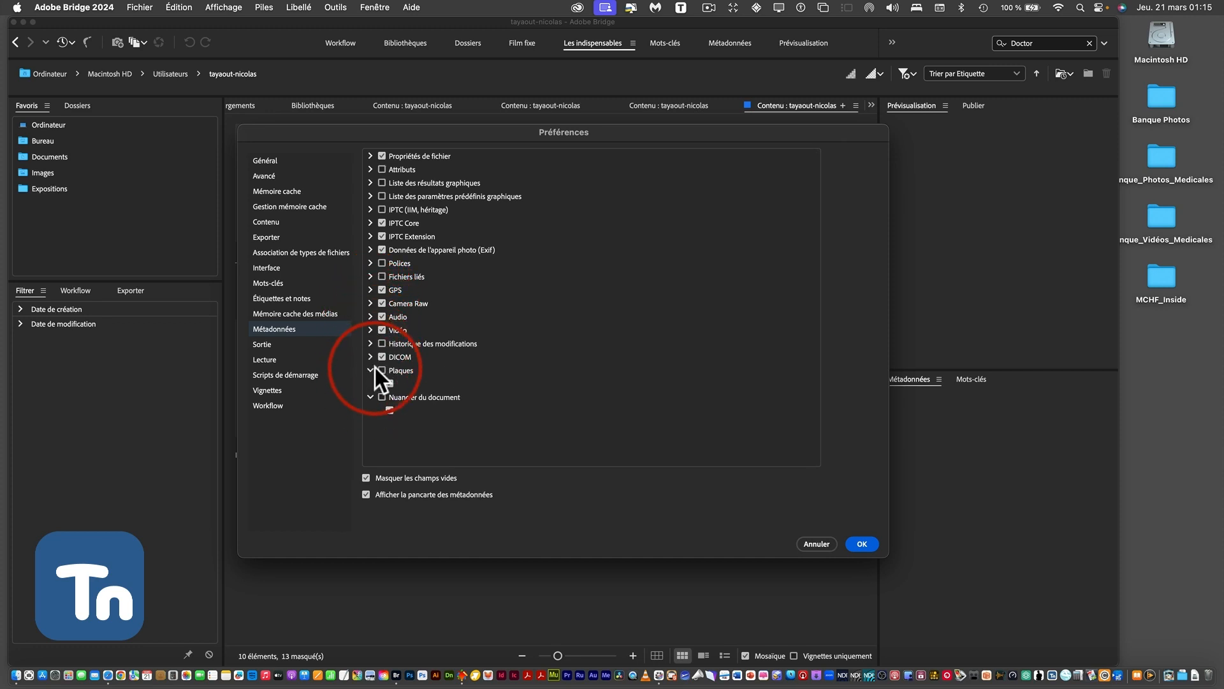
left_click(370, 370)
left_click(371, 384)
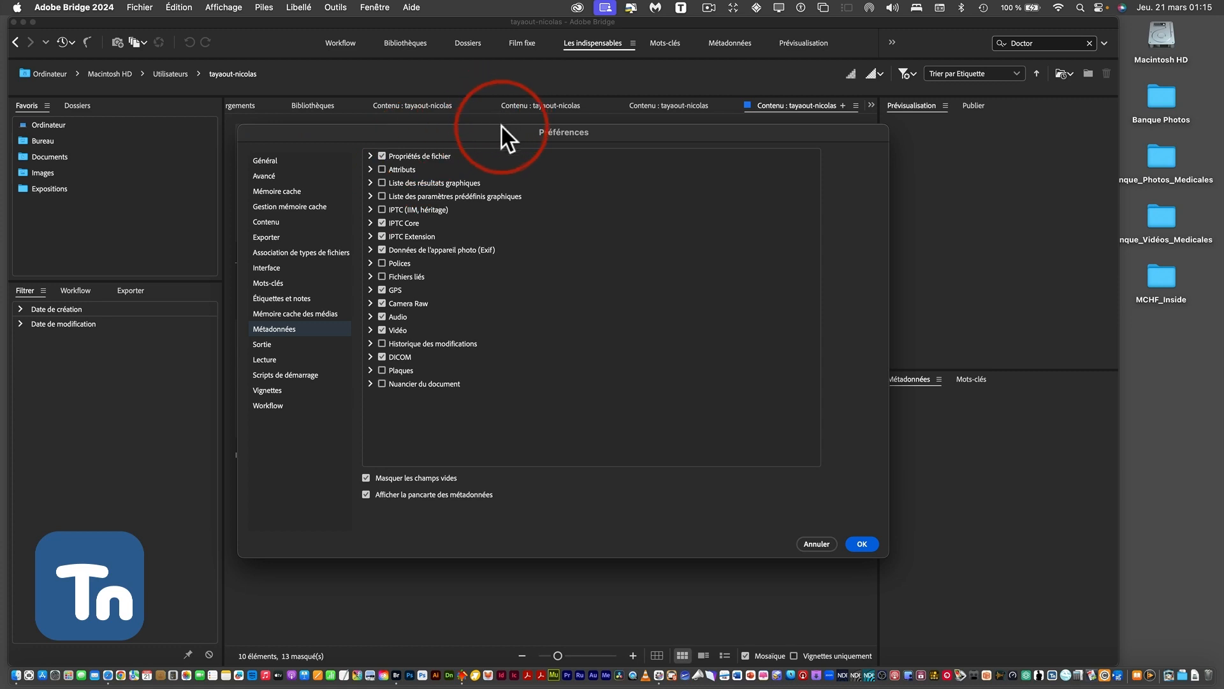
Move the preferences dialog clear of the folder content, review the Sortie options, and accept the preferences.
left_click_drag(503, 132, 434, 100)
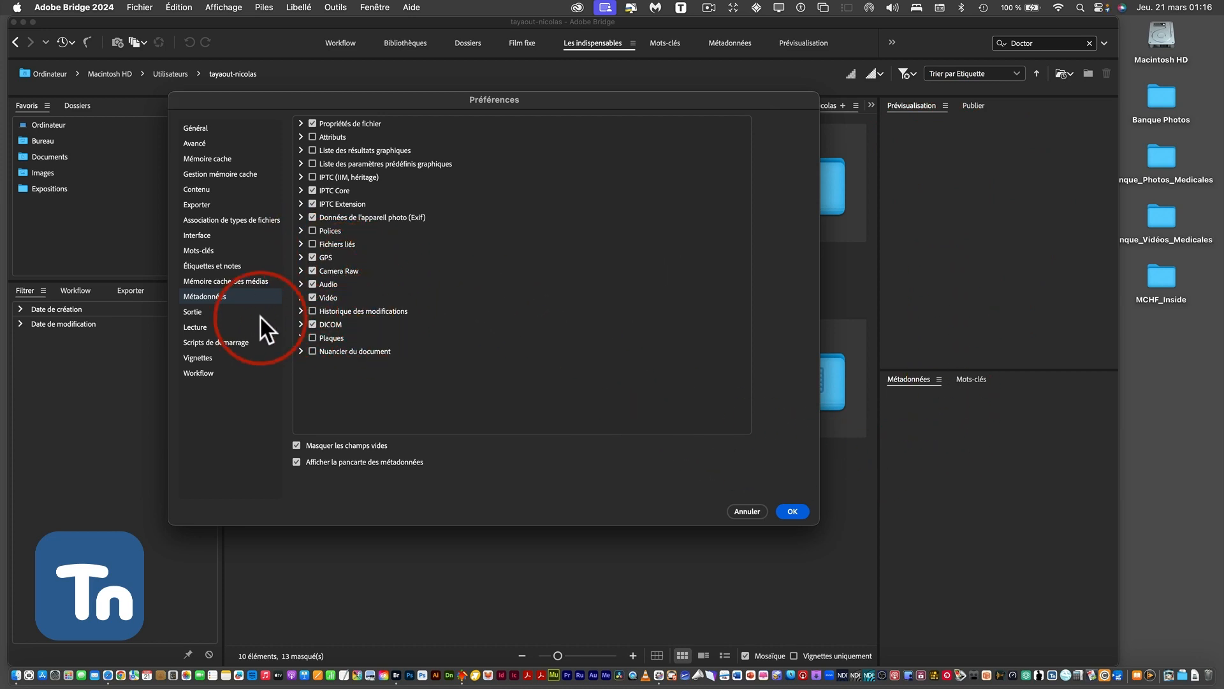
left_click(221, 310)
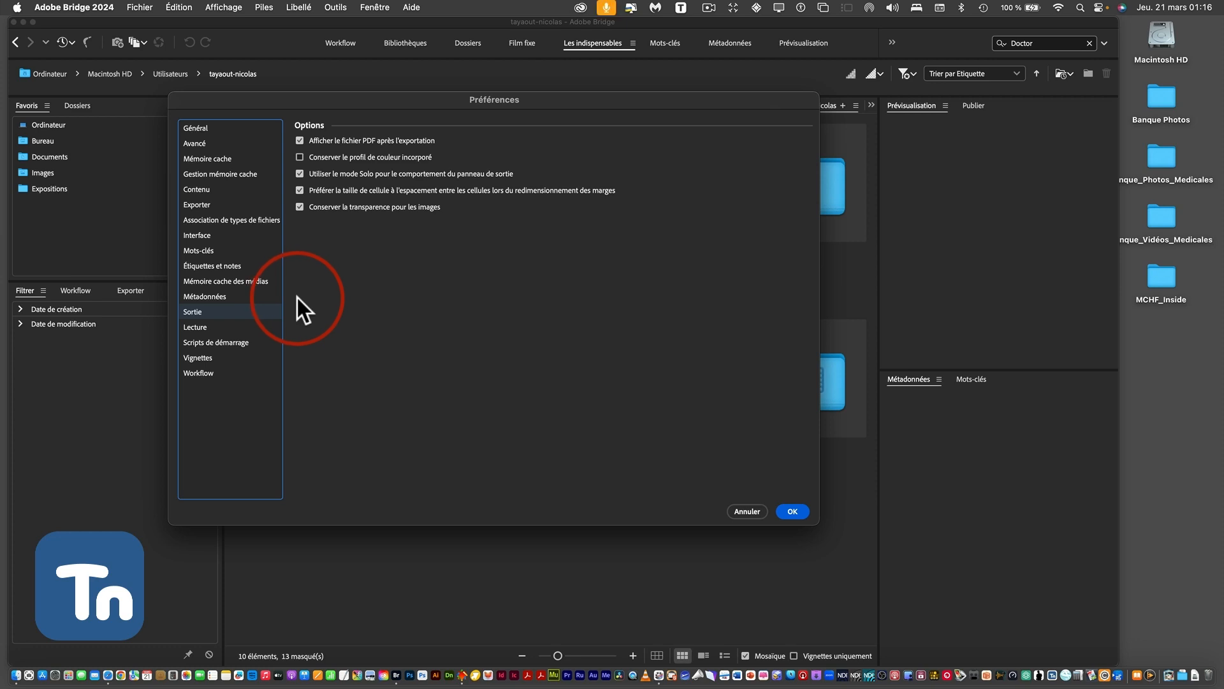
left_click(793, 511)
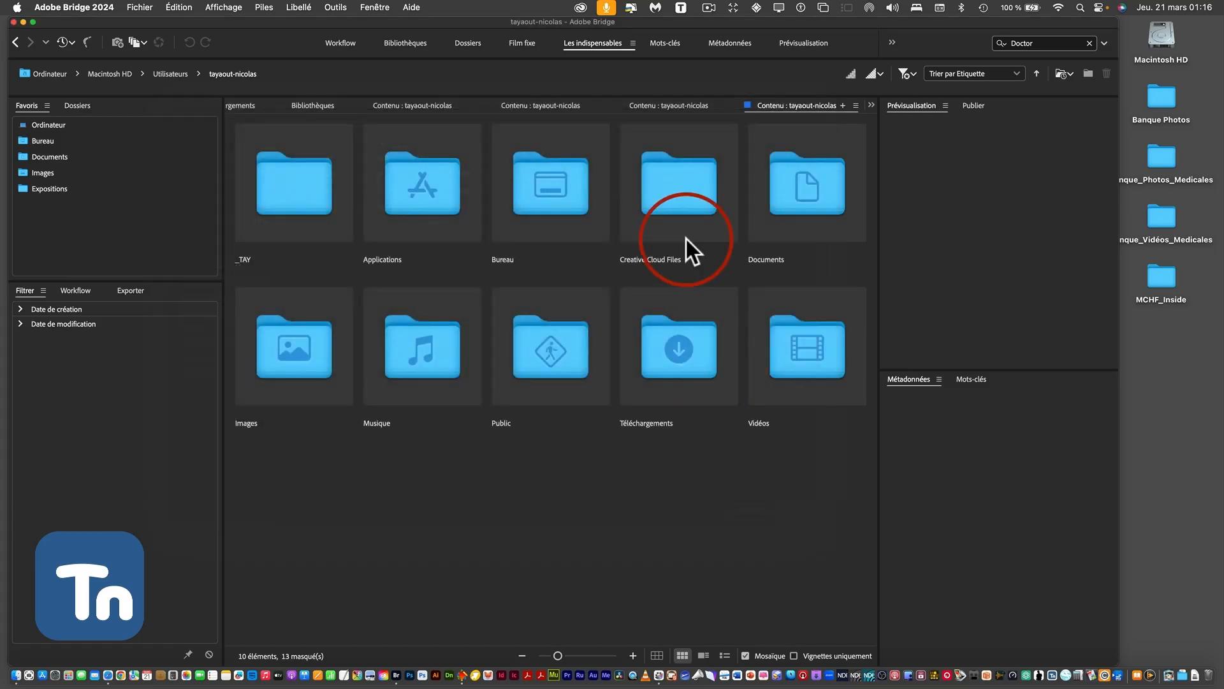